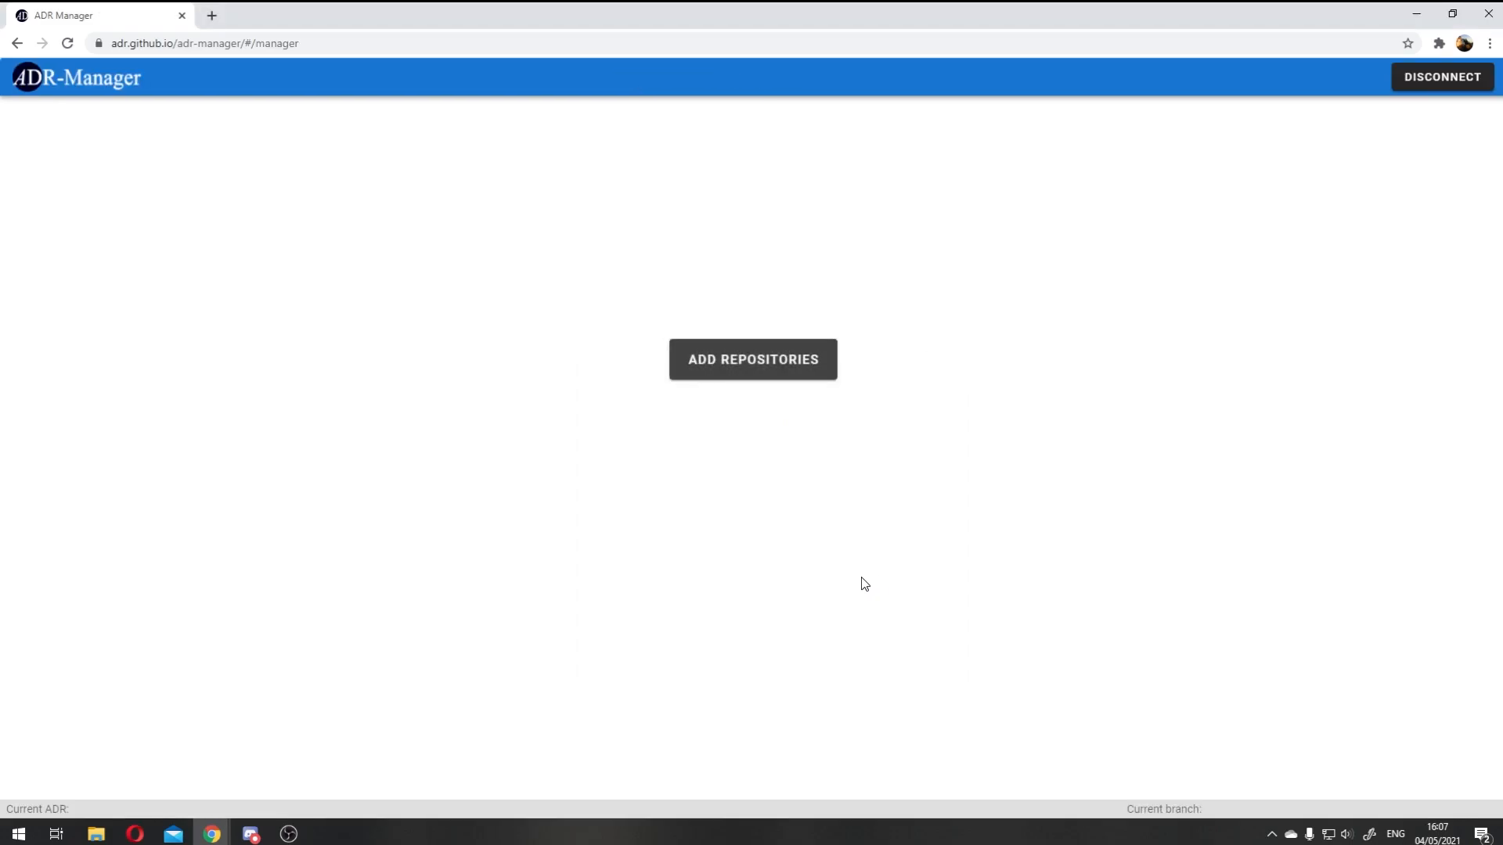
Step: Add the repositories researchproject2020/ResearchProject and researchproject2020/madr to the manager
{"action": "left_click", "coordinate": [767, 379]}
{"action": "left_click", "coordinate": [761, 353]}
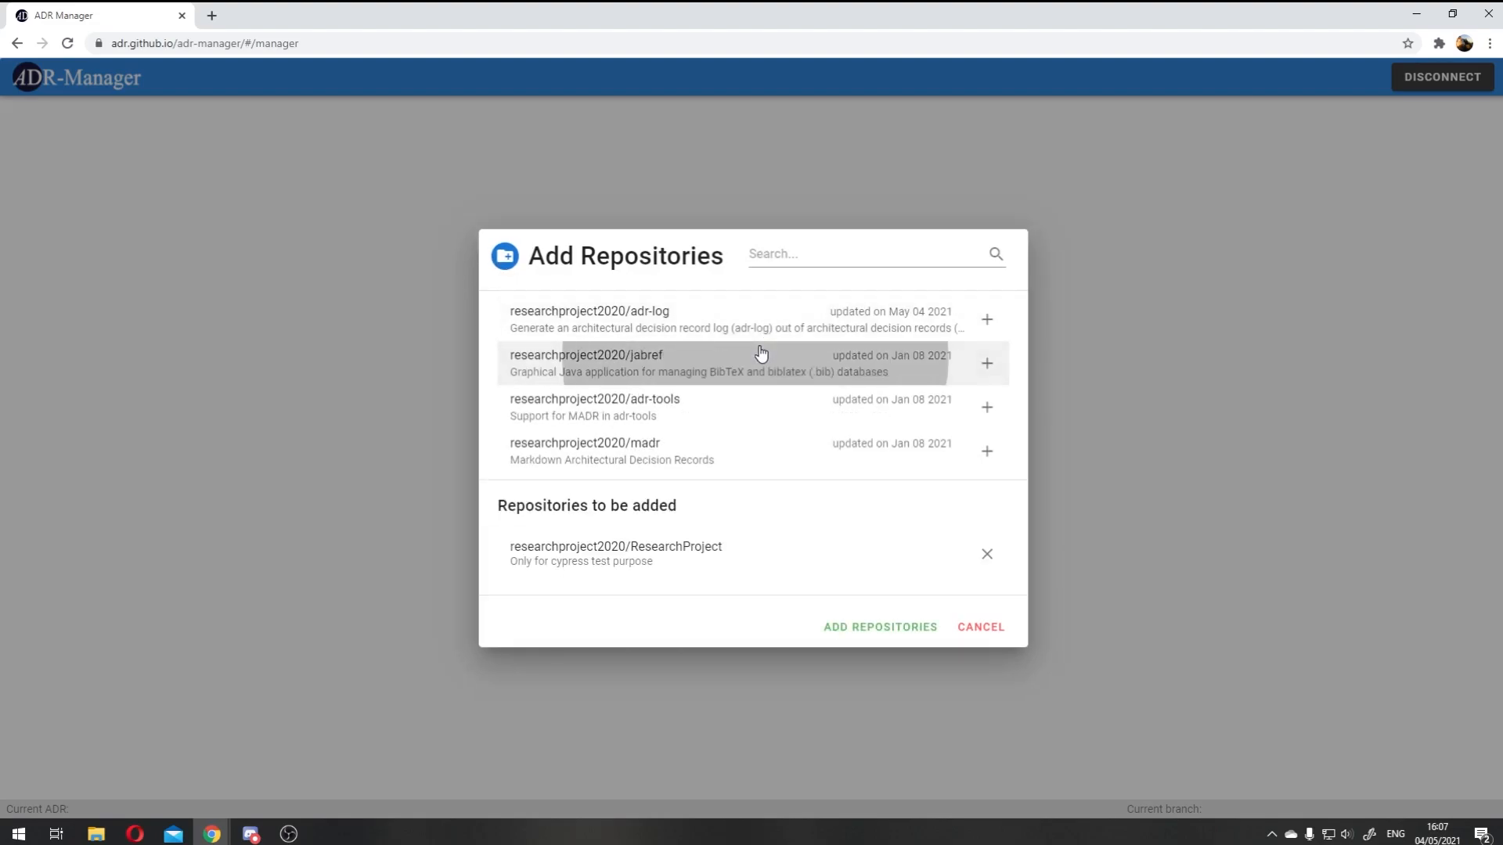
{"action": "left_click", "coordinate": [726, 448]}
{"action": "left_click", "coordinate": [882, 624]}
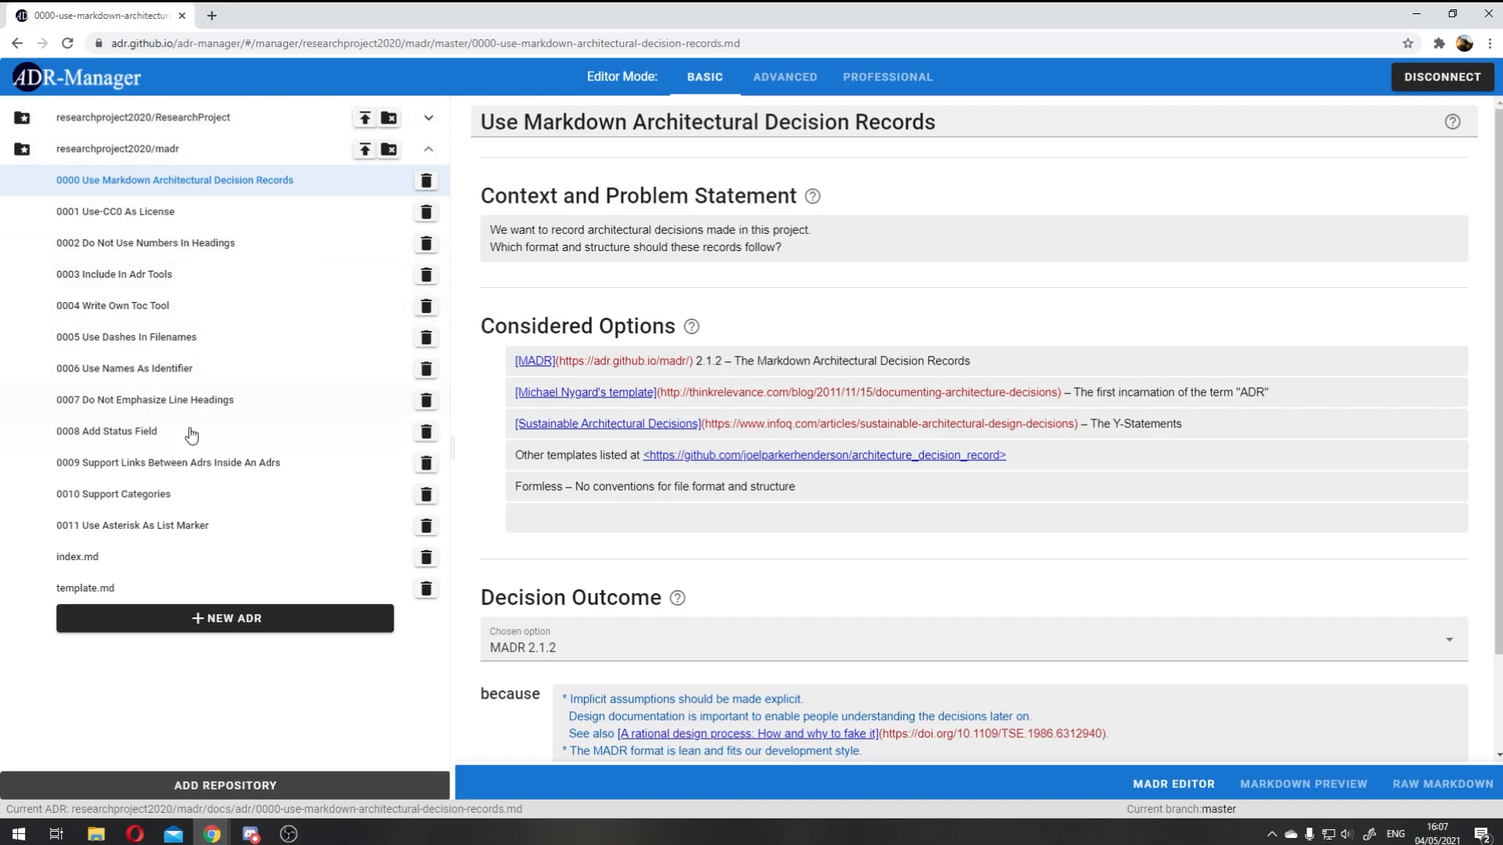
Step: Create a new ADR in the researchproject2020/ResearchProject repository and set the editor mode to Professional
{"action": "left_click", "coordinate": [188, 118]}
{"action": "left_click", "coordinate": [199, 151]}
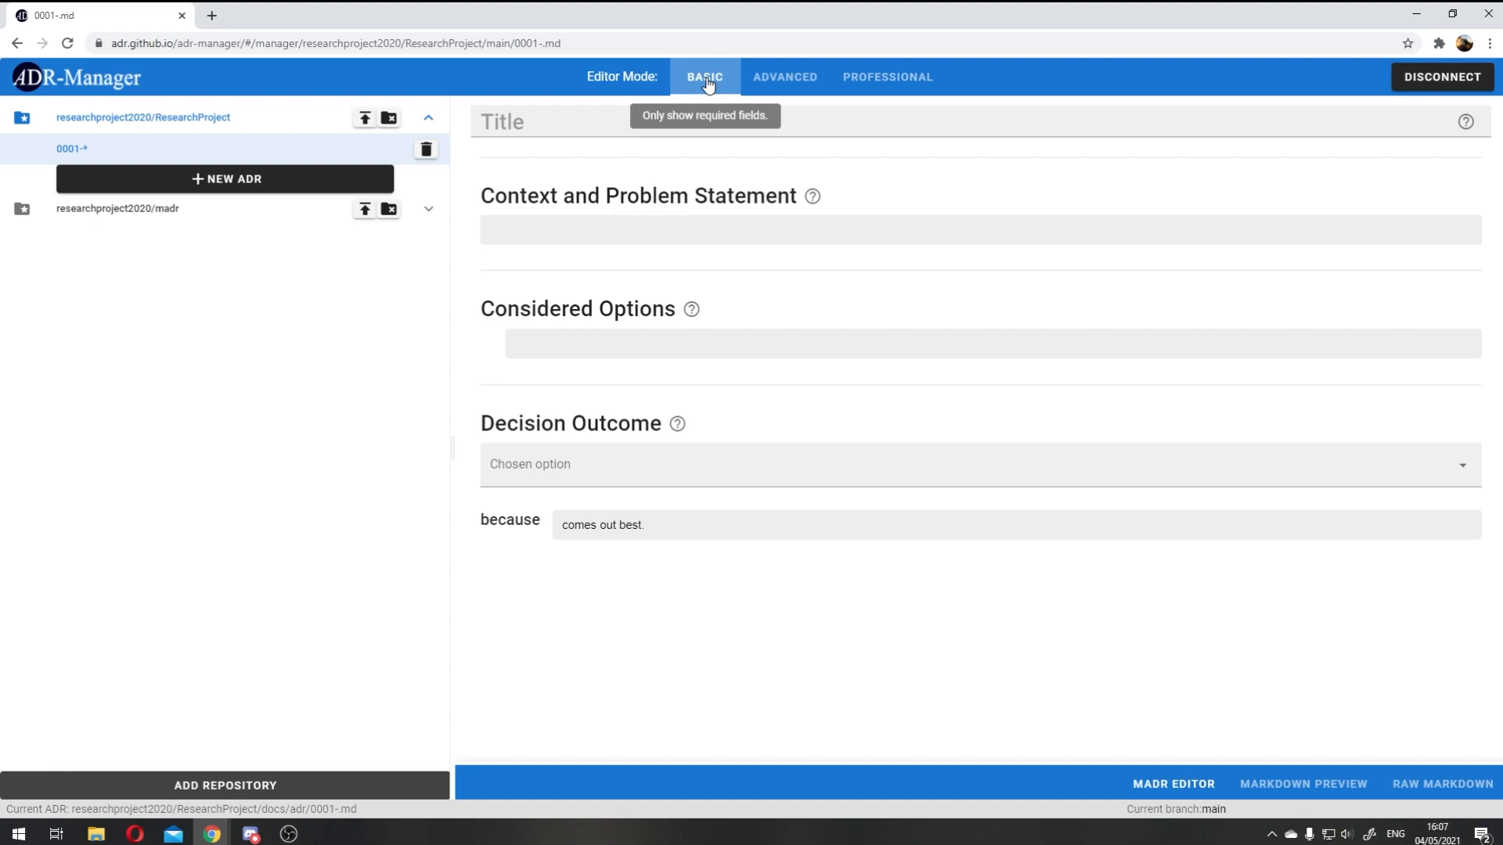
{"action": "left_click", "coordinate": [791, 88]}
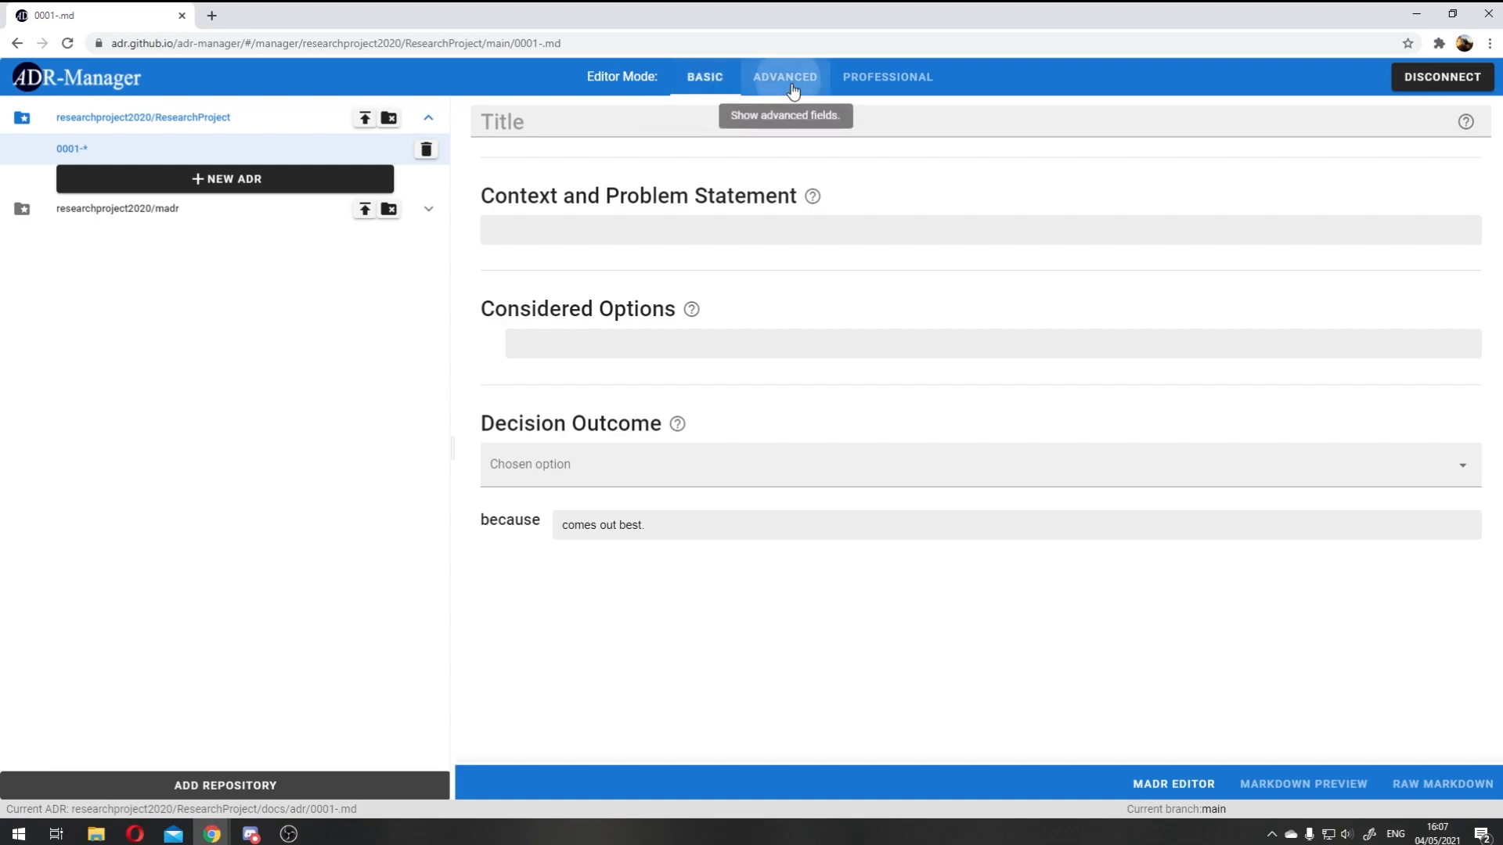
{"action": "left_click", "coordinate": [904, 87]}
Step: Examine the fields of the empty ADR and the help texts for its title, involved people and context
{"action": "scroll", "coordinate": [900, 258], "scroll_direction": "down", "scroll_amount": 2}
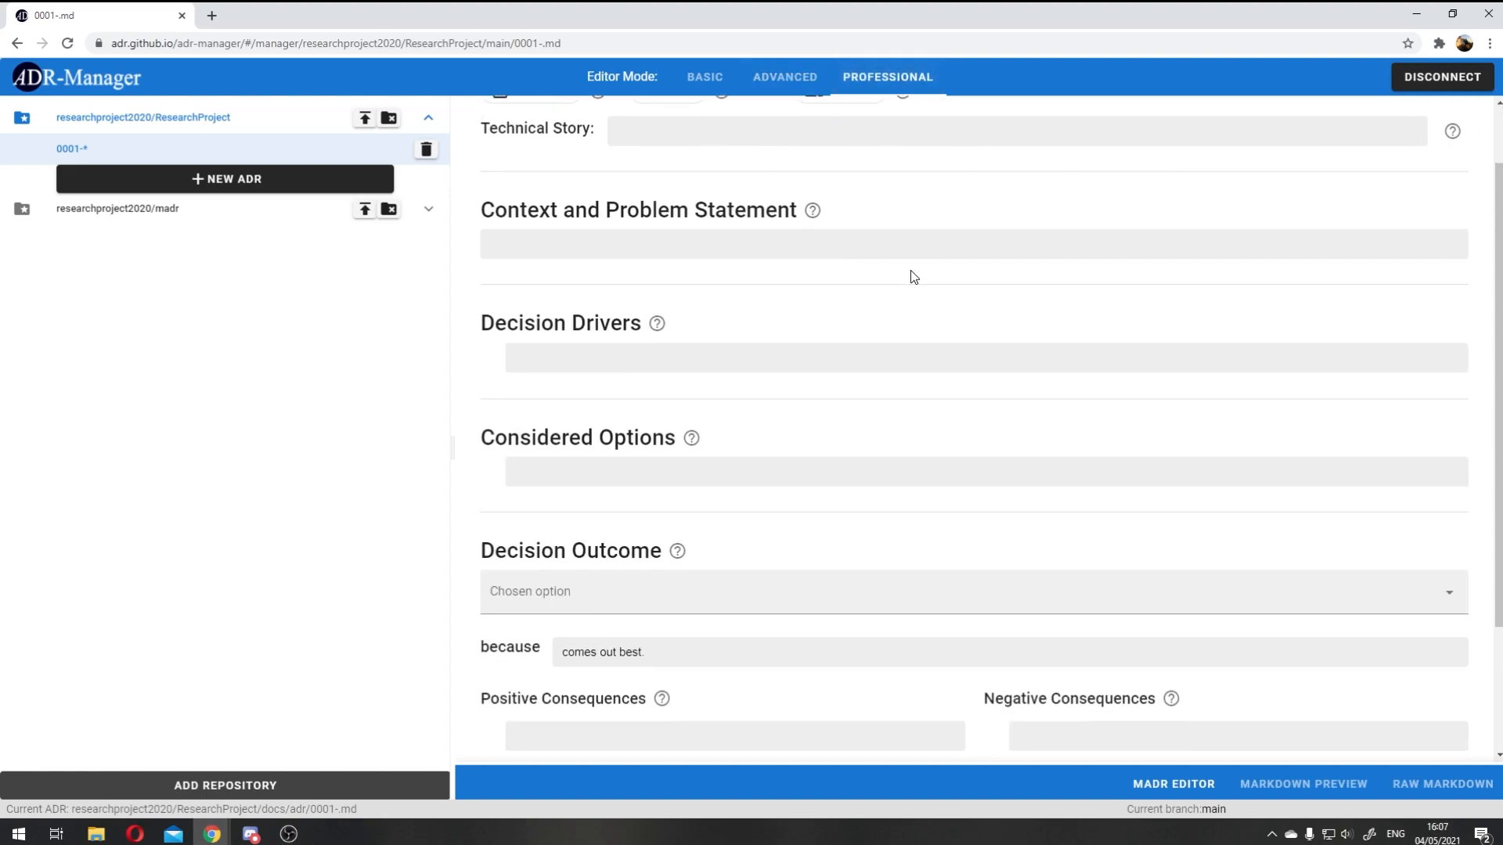
{"action": "scroll", "coordinate": [912, 275], "scroll_direction": "down", "scroll_amount": 1}
{"action": "scroll", "coordinate": [912, 276], "scroll_direction": "up", "scroll_amount": 3}
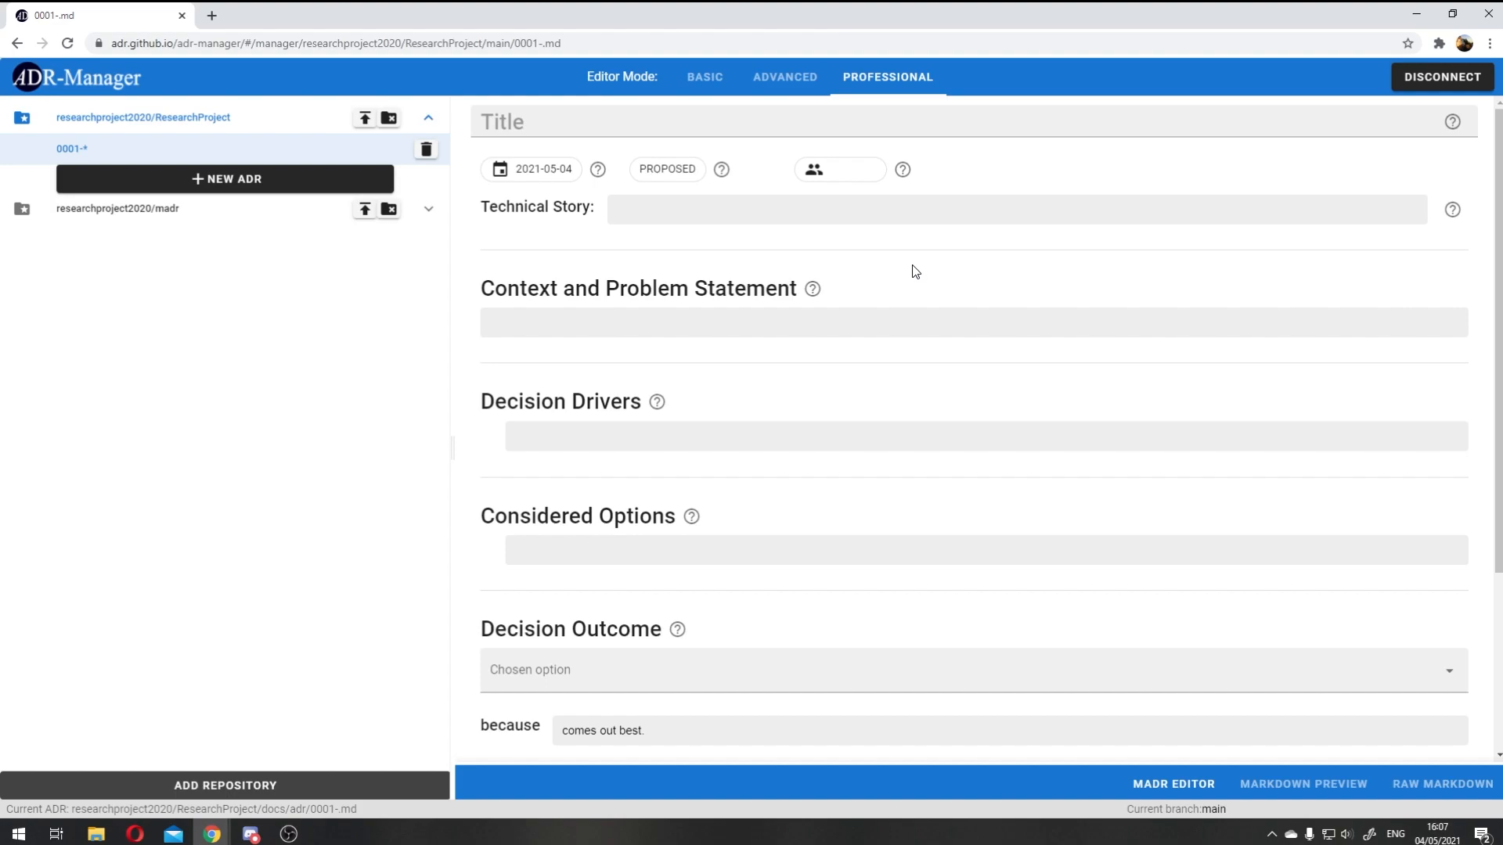
{"action": "mouse_move", "coordinate": [1453, 124]}
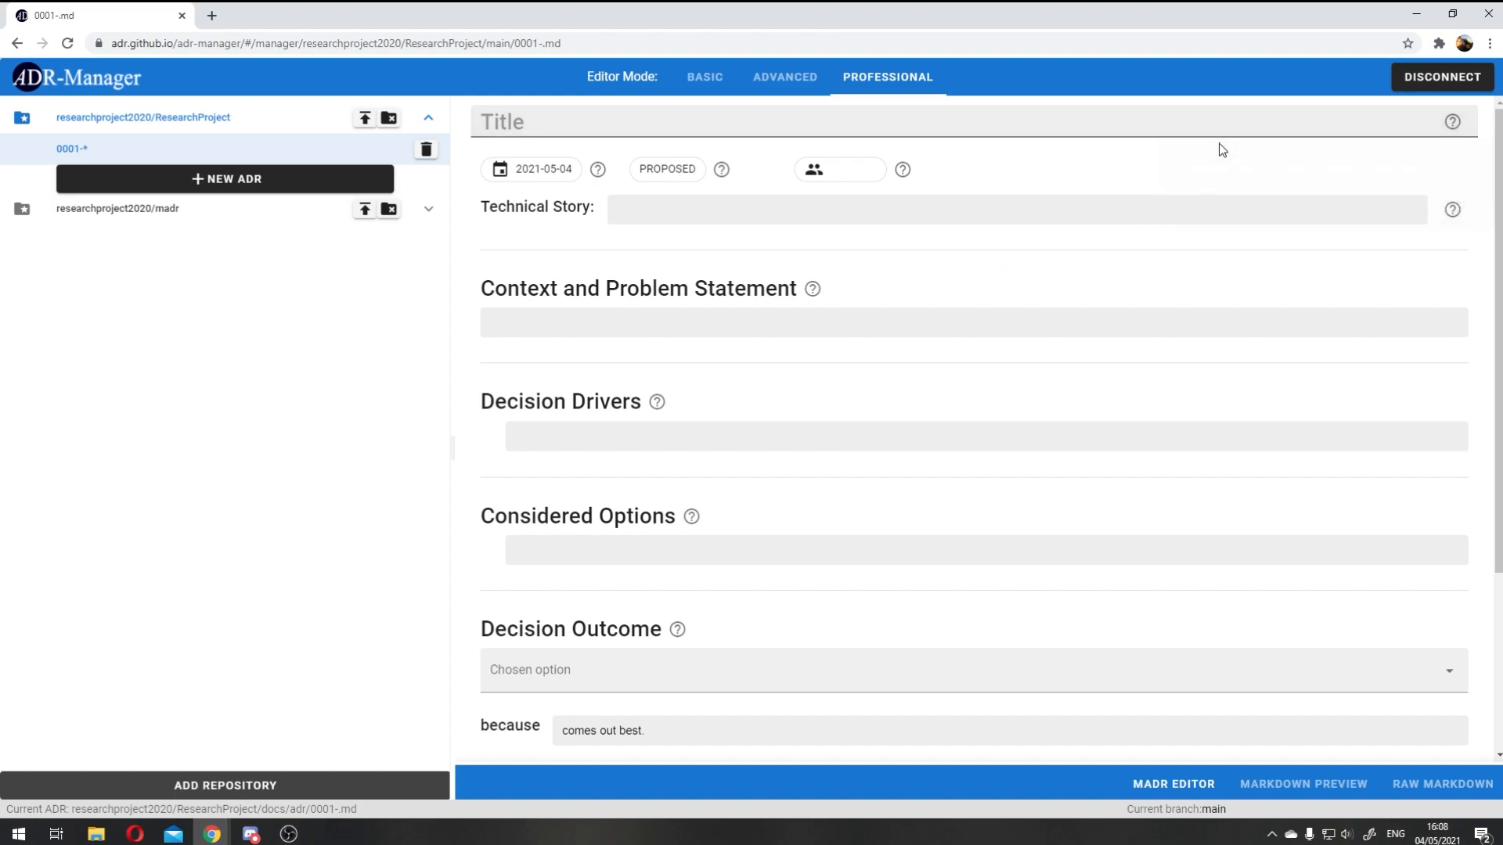
{"action": "mouse_move", "coordinate": [903, 172]}
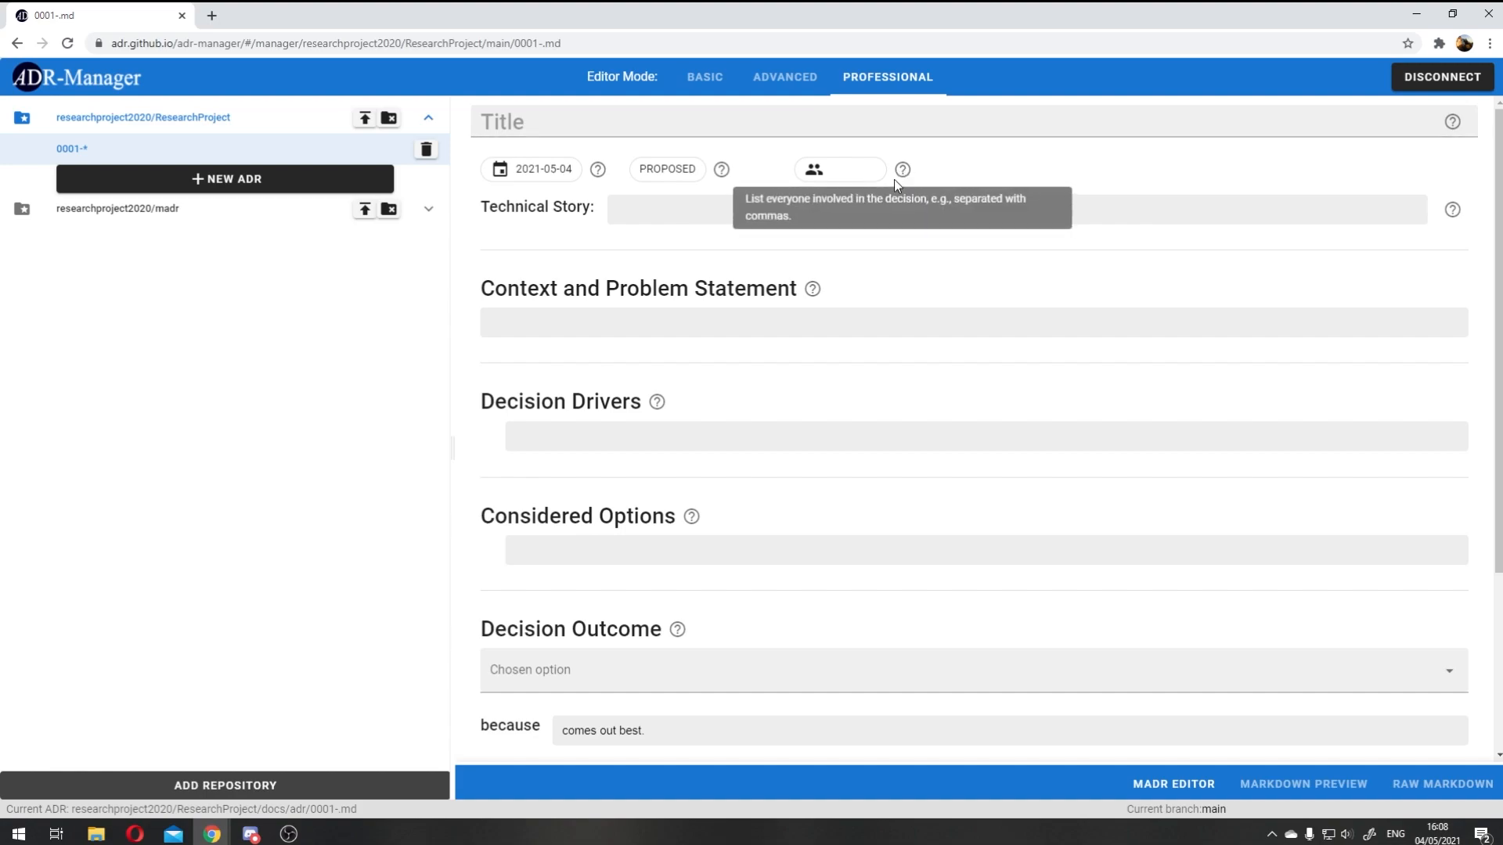
{"action": "mouse_move", "coordinate": [812, 290]}
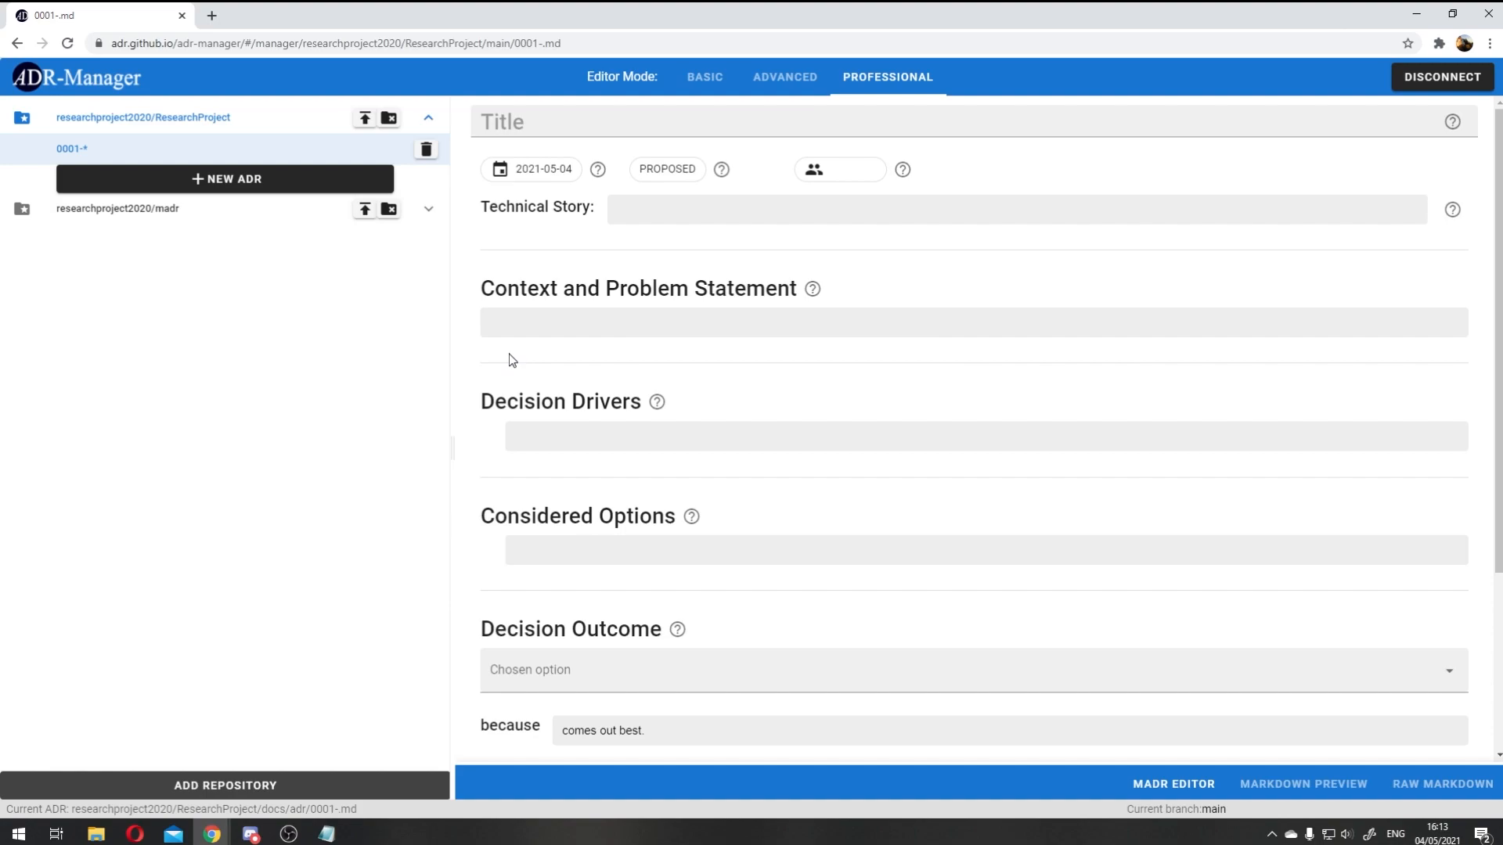
Step: Title the new ADR "Use Cypres as e2e test framework" and set its date to 2021-05-25
{"action": "left_click", "coordinate": [515, 125]}
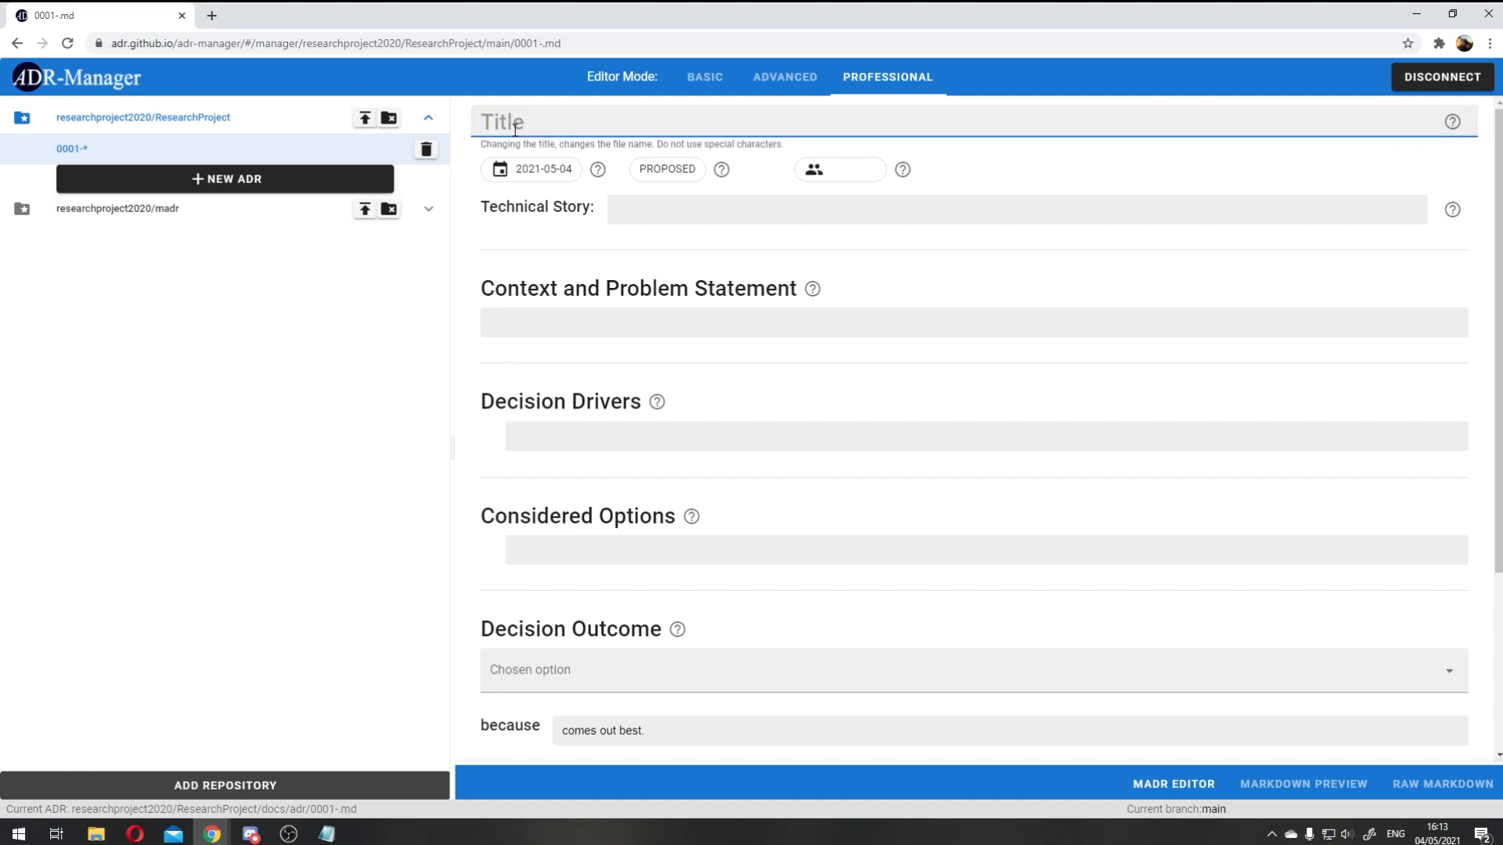
{"action": "type", "text": "Use Cypres as e2e test framework"}
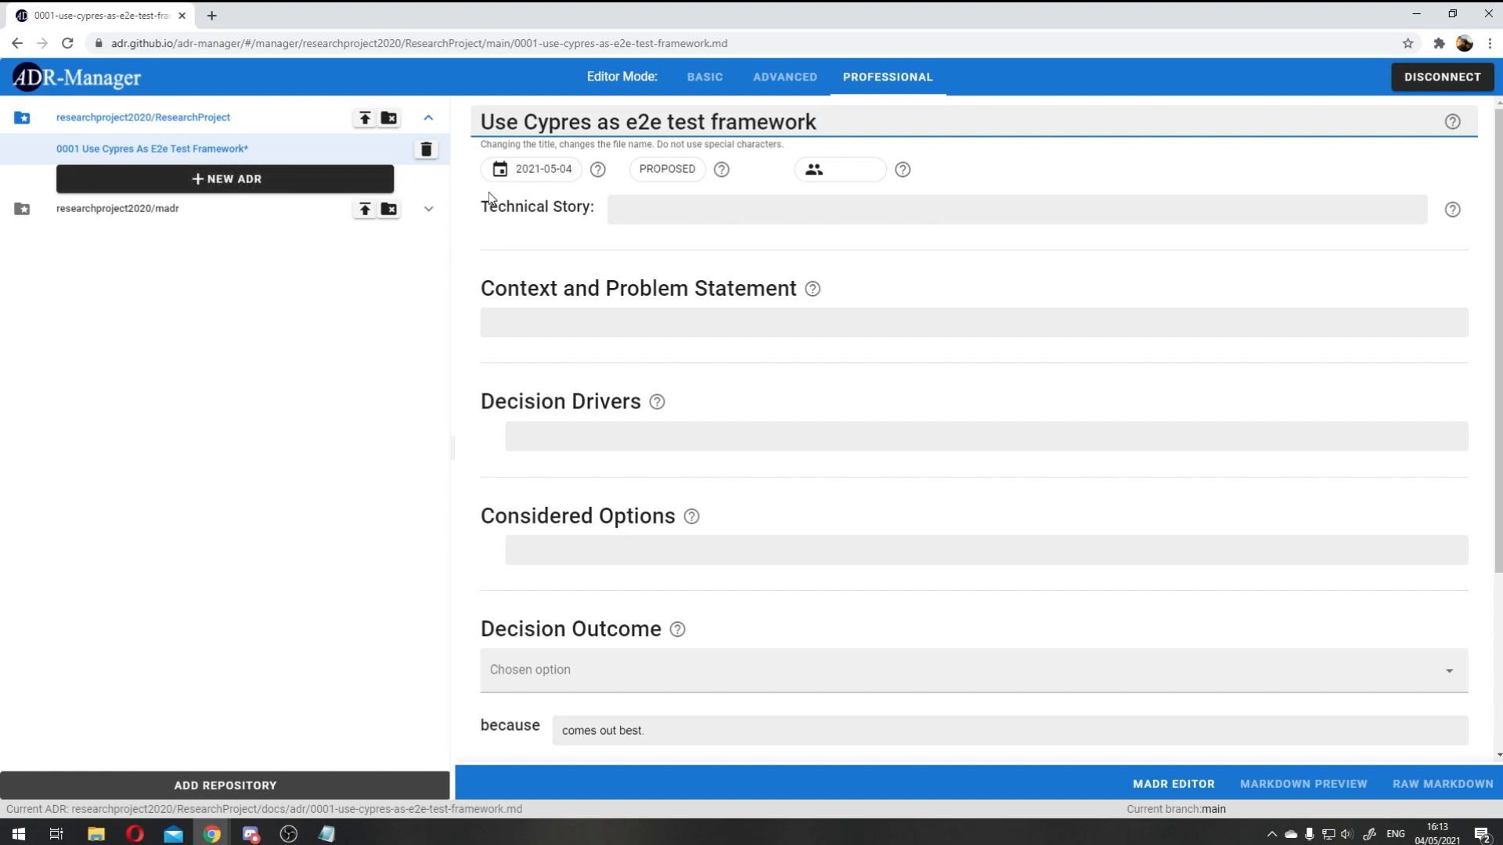
{"action": "left_click", "coordinate": [533, 179]}
{"action": "left_click", "coordinate": [566, 360]}
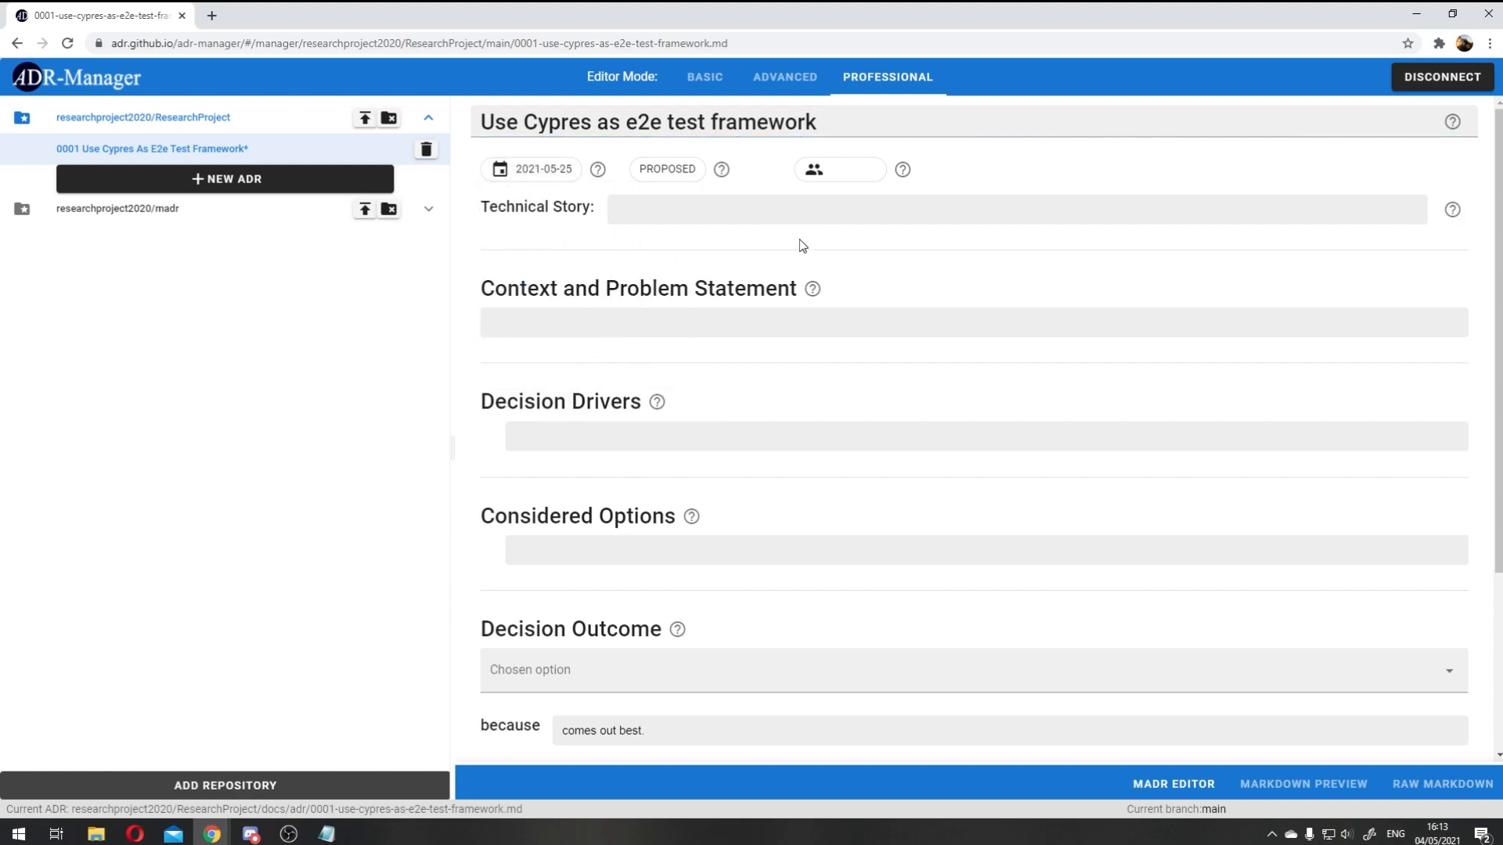
Step: Enter the full name of the person involved in the decision
{"action": "left_click", "coordinate": [843, 170]}
{"action": "type", "text": "Max Mustermann"}
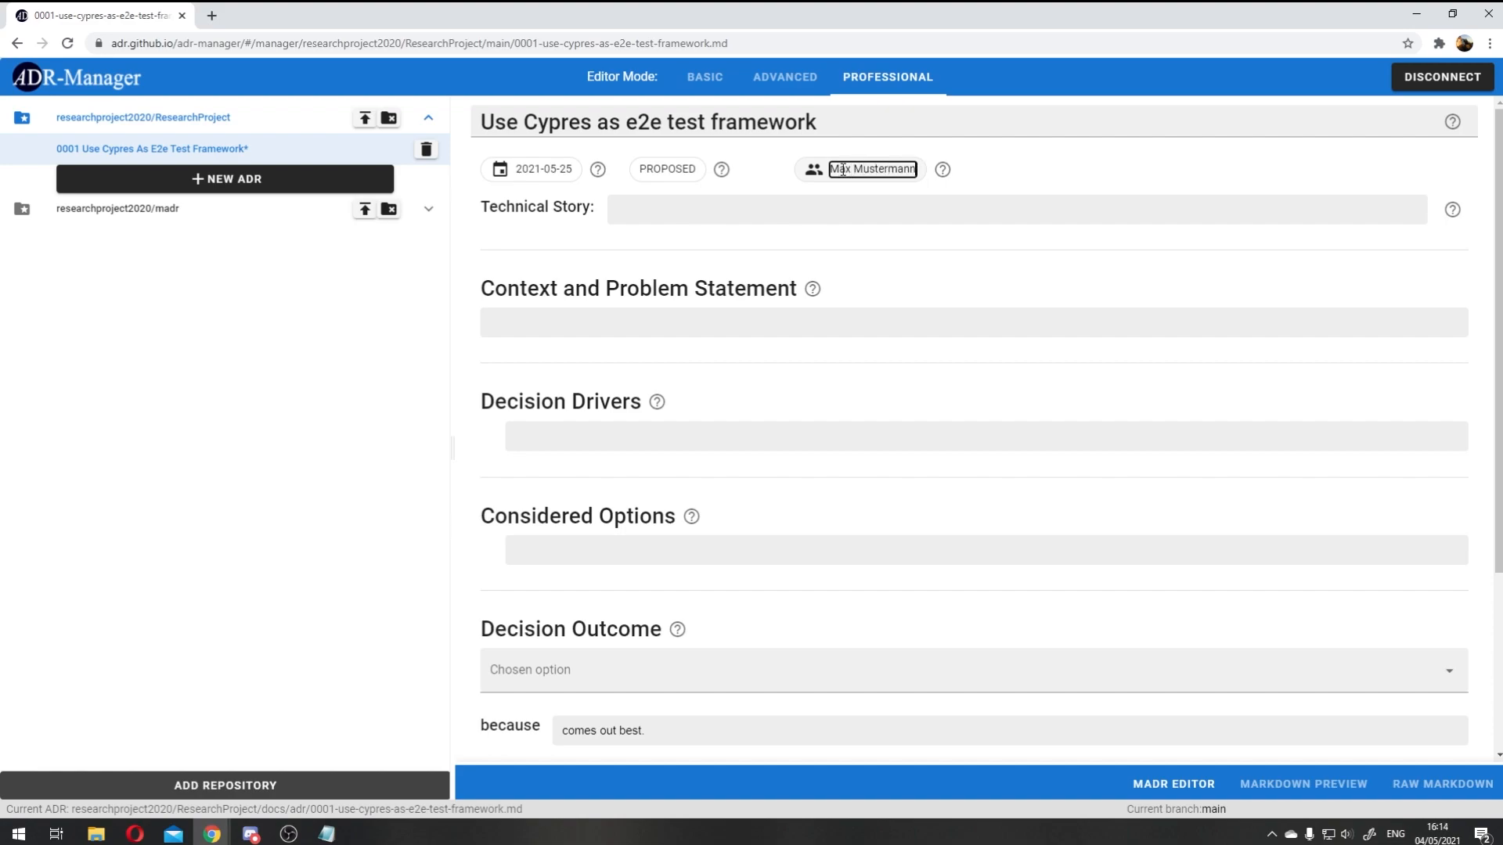
{"action": "left_click", "coordinate": [758, 260]}
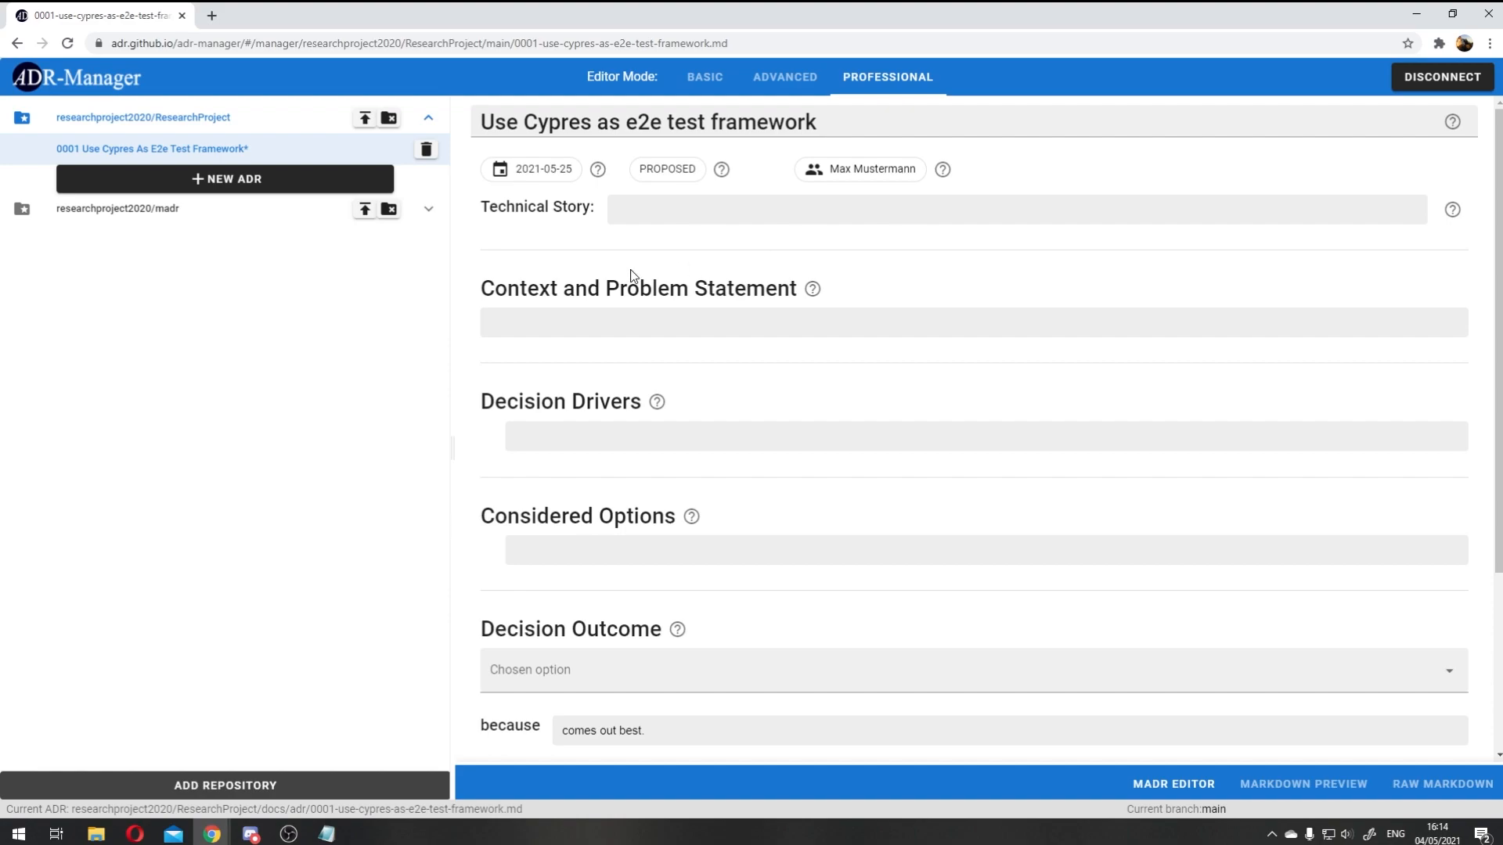
Step: Set the Context and Problem Statement to "We need an e2e test framework for our application. It needs to support JavaScript. Which test framework can we use?"
{"action": "left_click", "coordinate": [567, 326]}
{"action": "type", "text": "We need an e2e test framework for our application"}
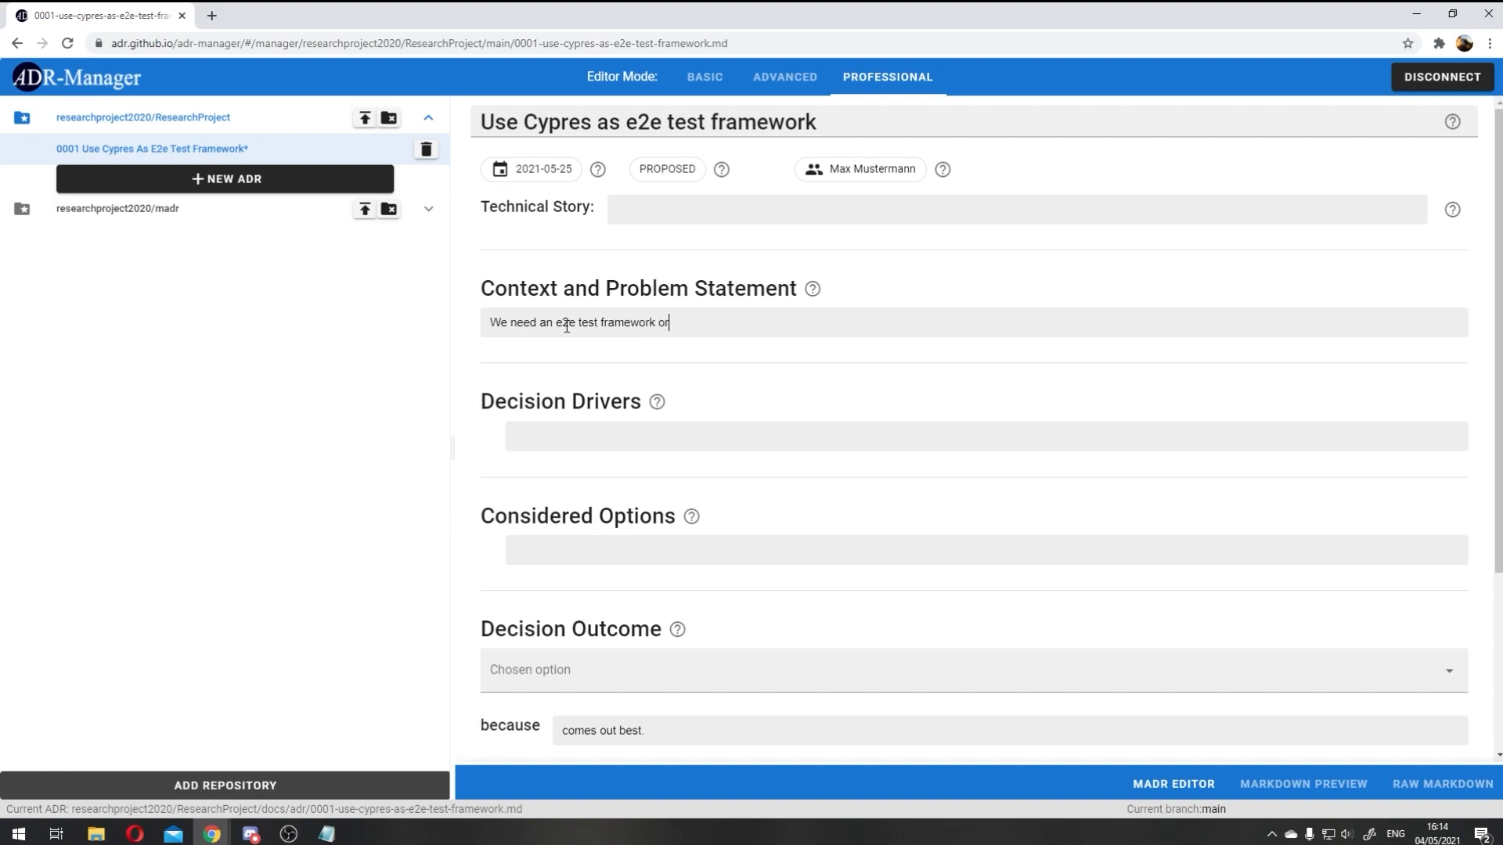
{"action": "type", "text": ". It needs to support JavaScript. Which test f"}
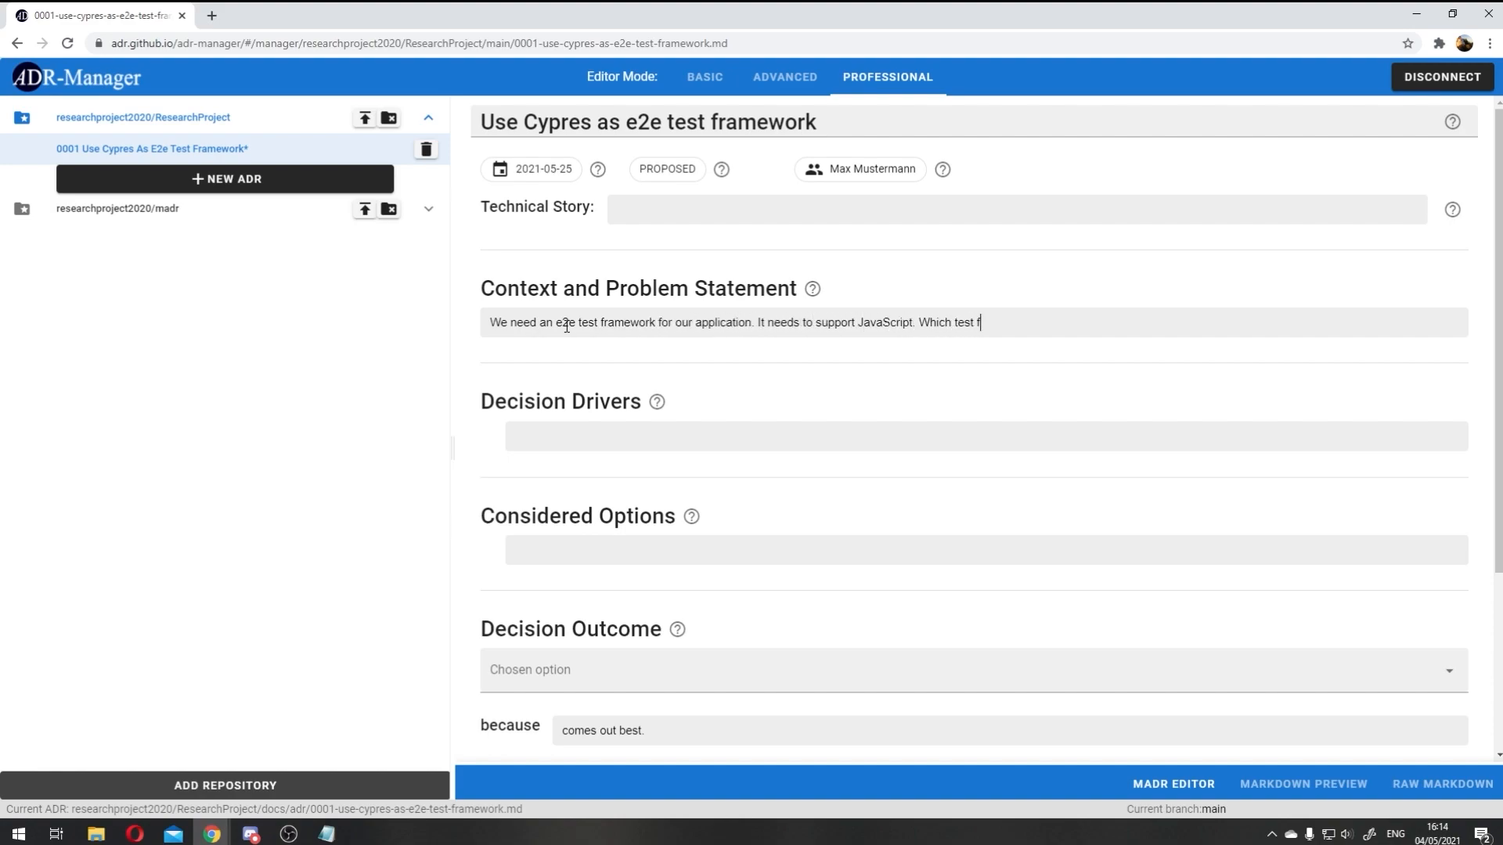
{"action": "type", "text": "ramework can we use?"}
Step: Add the decision drivers "Tests should be quick and easy to write", "Tests should help with debugging" and "Execution of tests should be fast"
{"action": "left_click", "coordinate": [593, 434]}
{"action": "type", "text": "Tests should be quick and easy to write"}
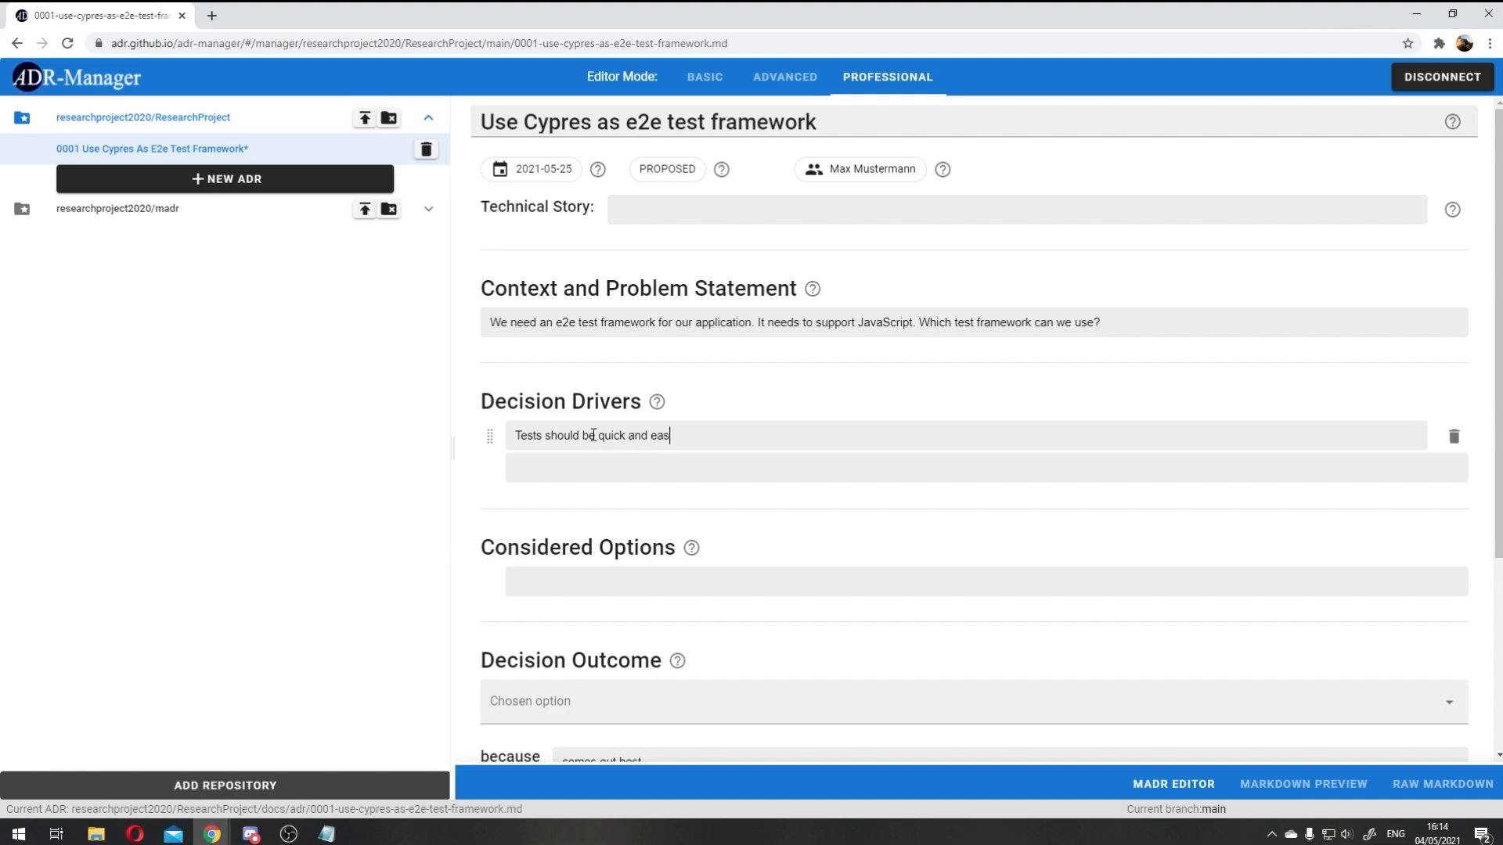
{"action": "left_click", "coordinate": [587, 467]}
{"action": "type", "text": "Tests should help with debugging"}
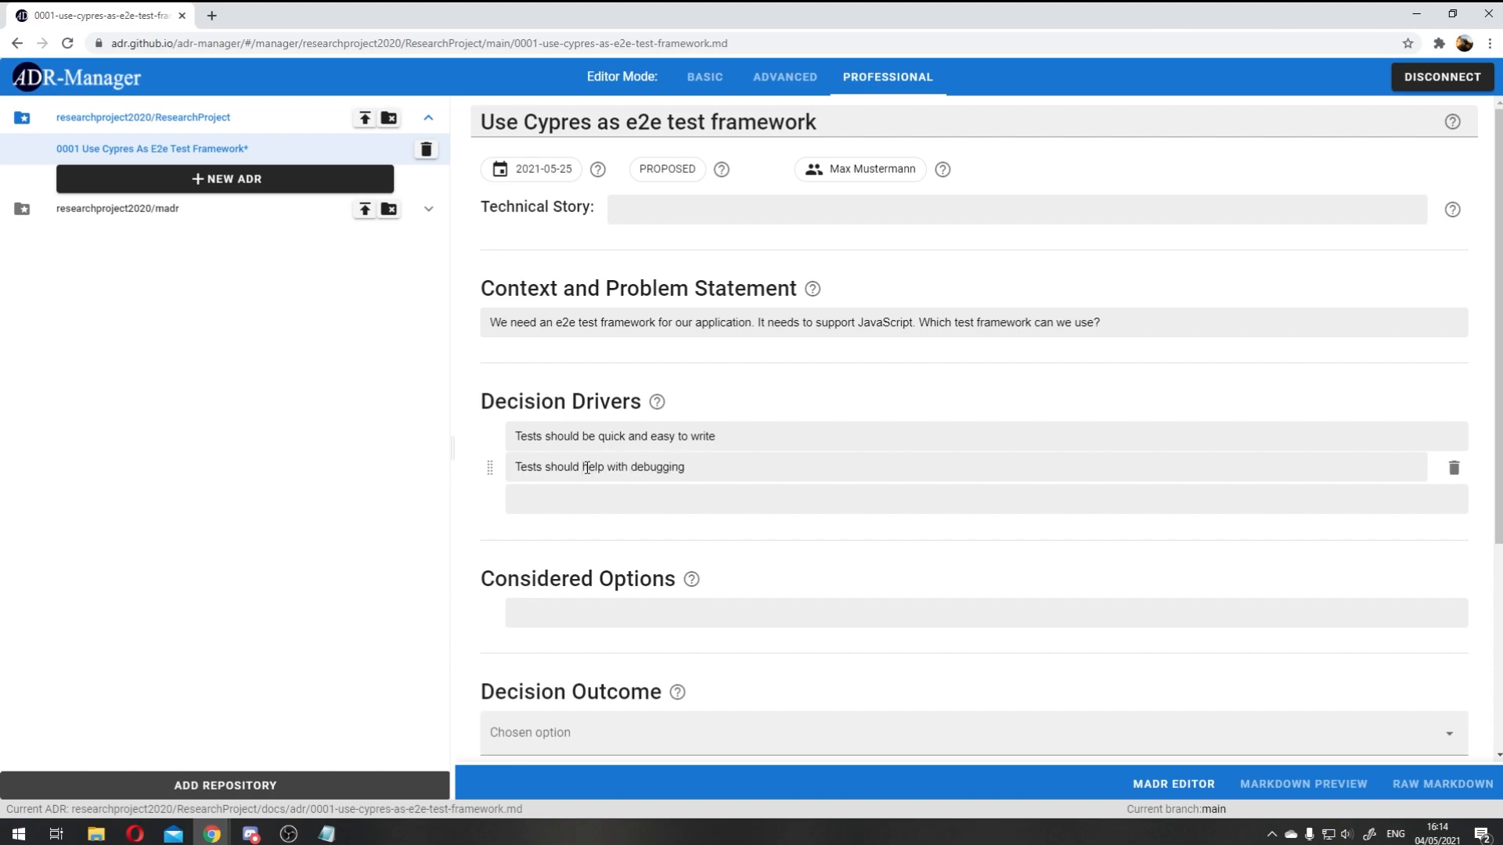
{"action": "left_click", "coordinate": [584, 489]}
{"action": "type", "text": "E"}
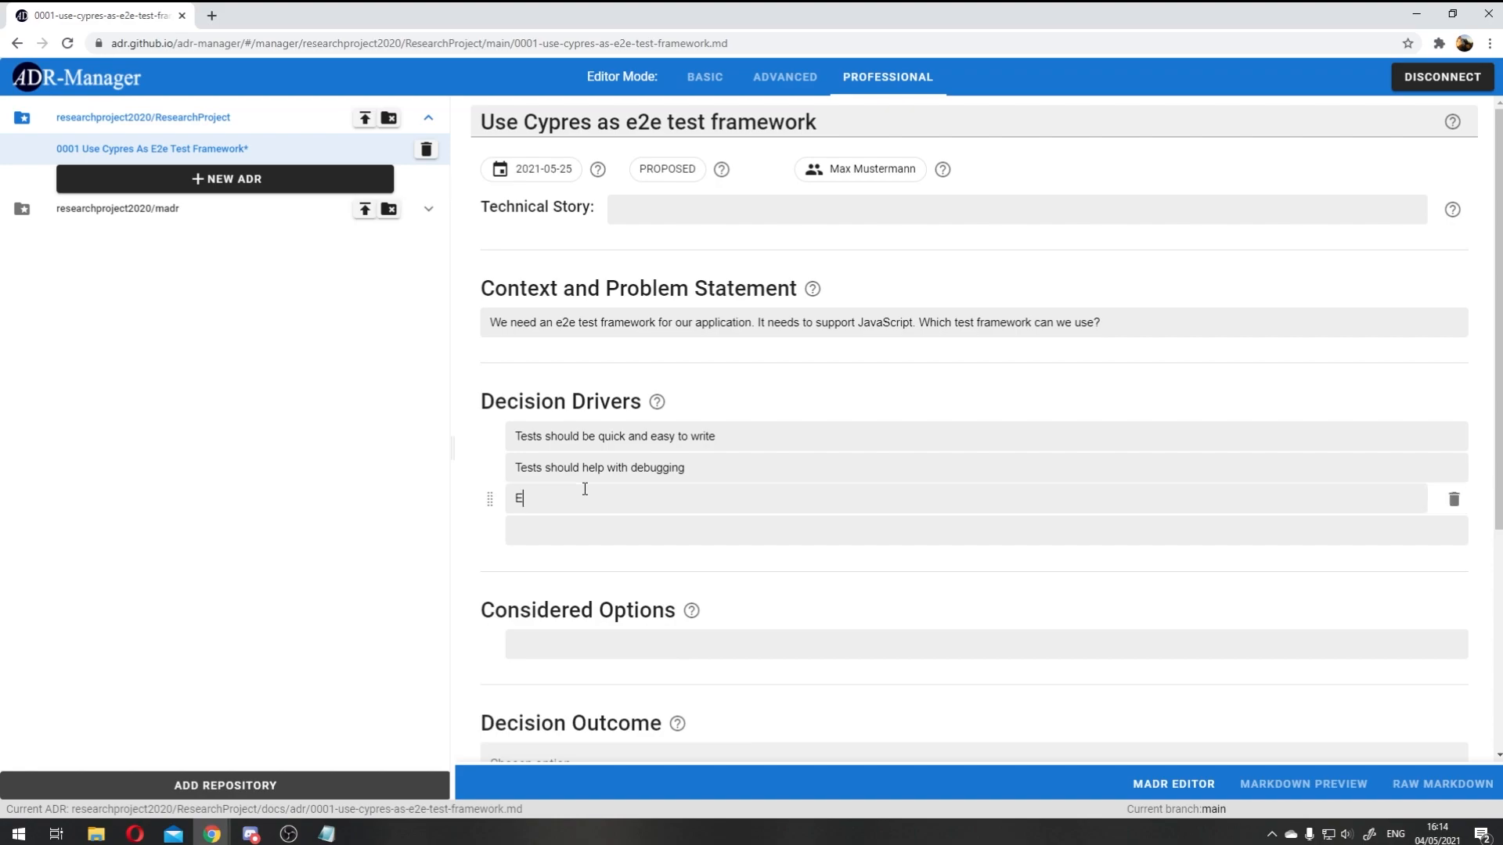
{"action": "type", "text": "xecution of tests should be fast"}
{"action": "left_click", "coordinate": [606, 563]}
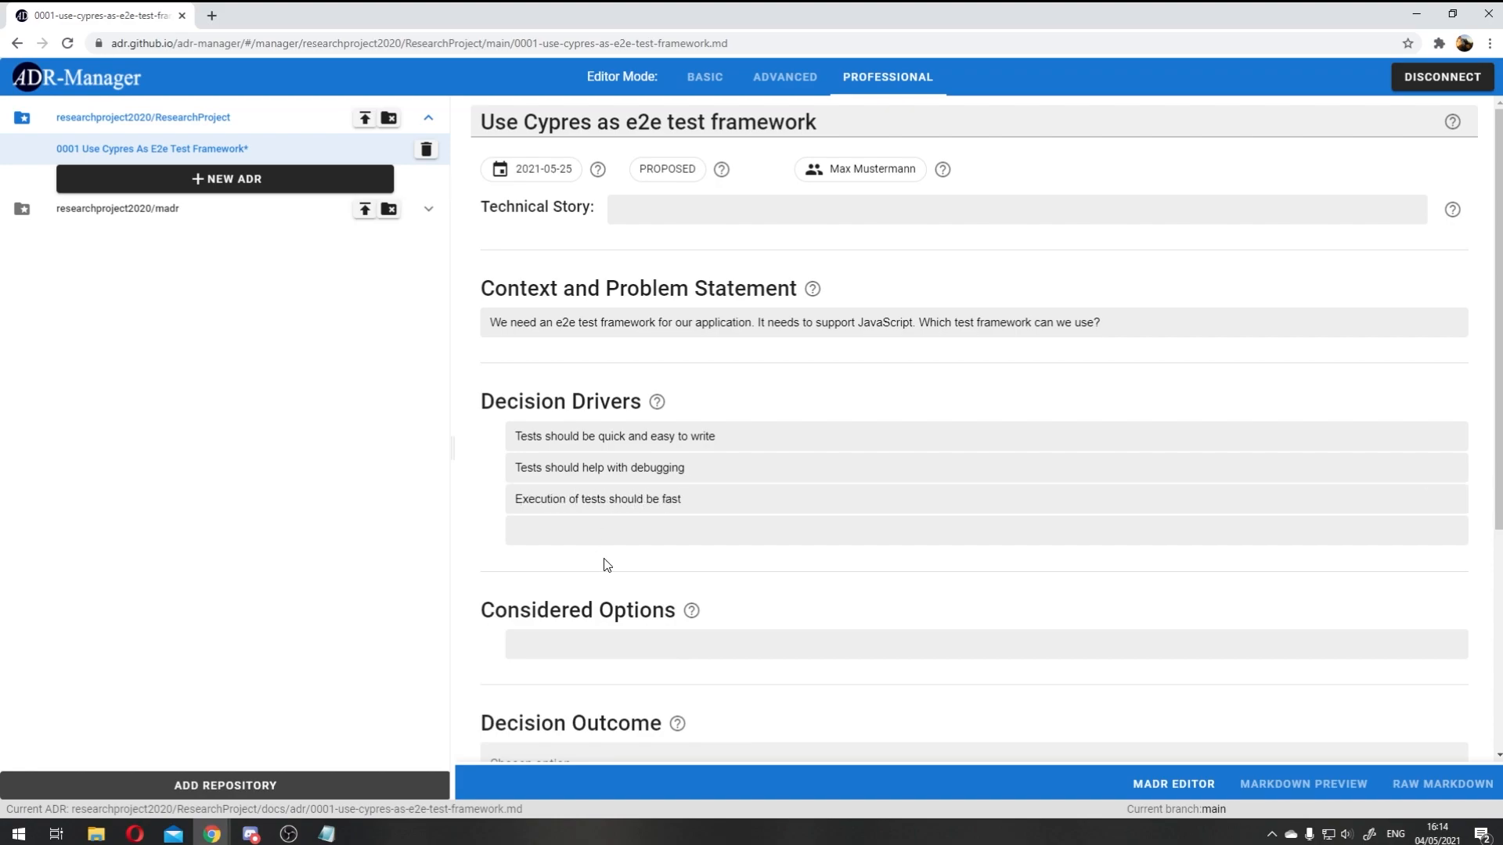
Step: Add the considered option "Cypress" with the good argument "Cypress runs directly in the browser and is fast"
{"action": "scroll", "coordinate": [606, 563], "scroll_direction": "down", "scroll_amount": 3}
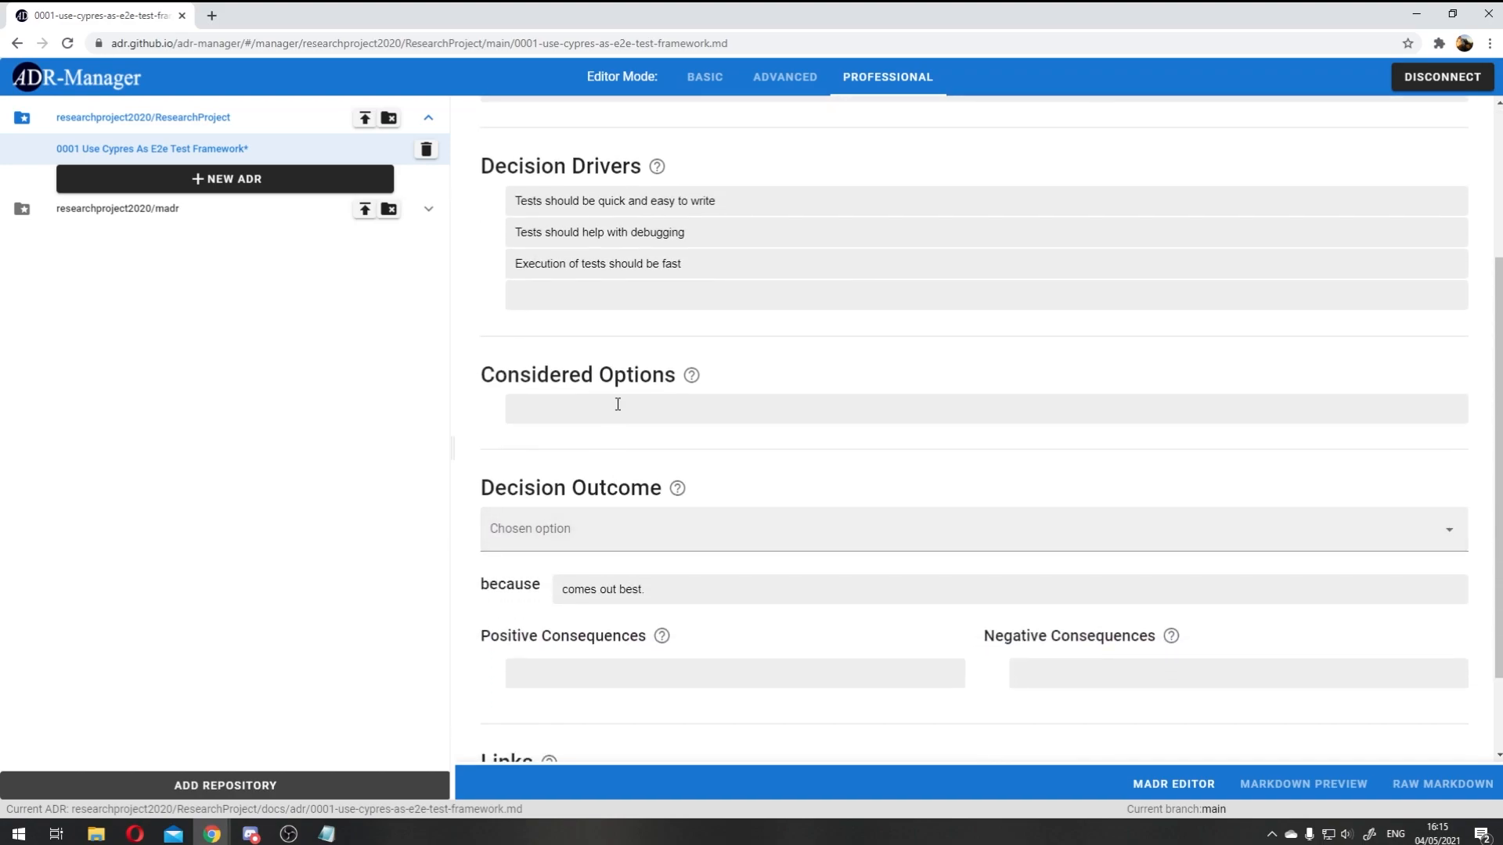
{"action": "type", "text": "Cypress"}
{"action": "left_click", "coordinate": [671, 568]}
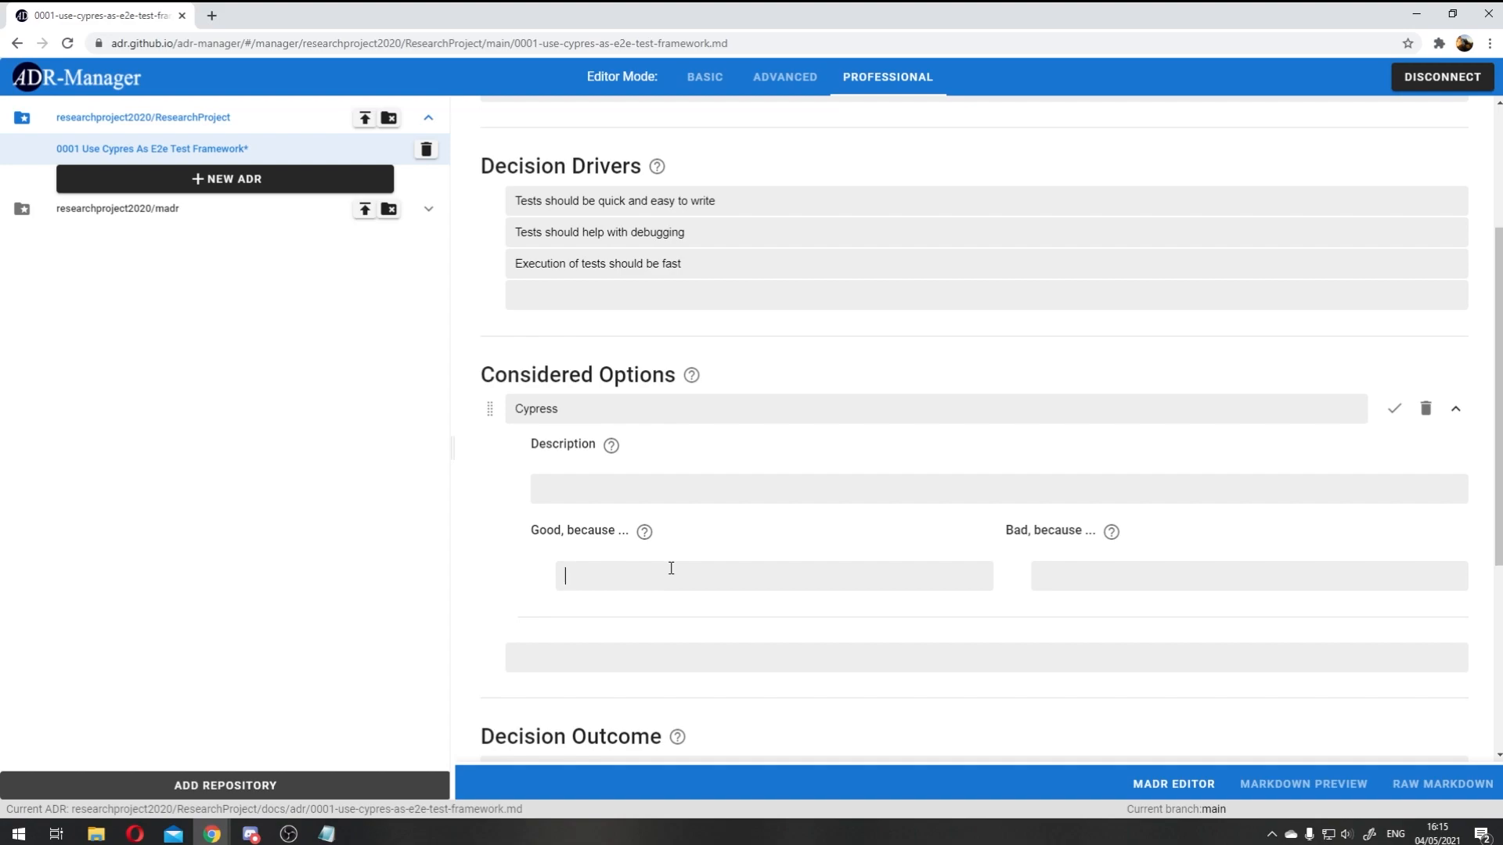
{"action": "type", "text": "Cypre"}
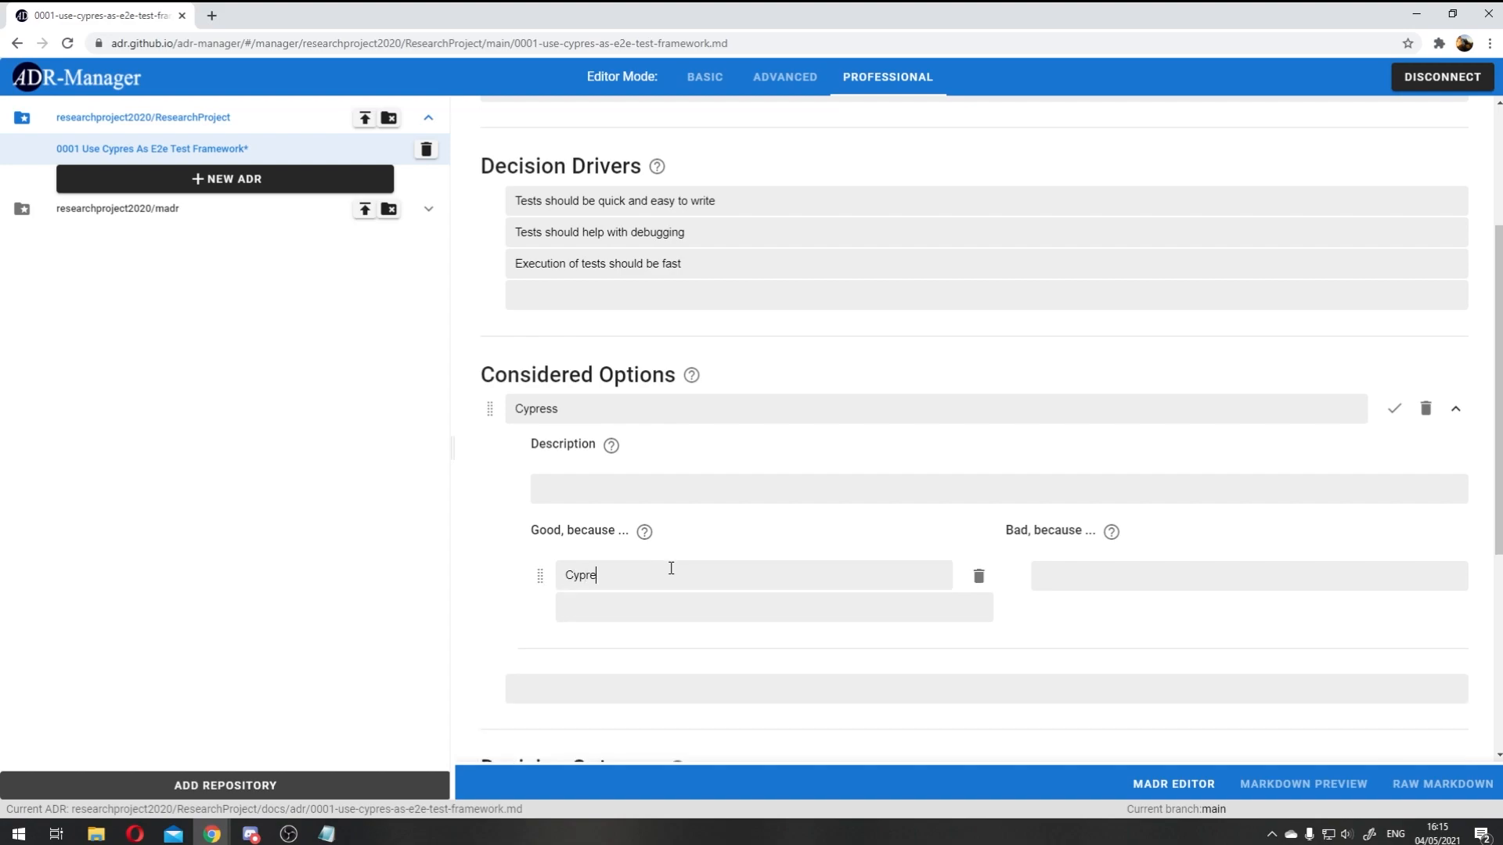
{"action": "type", "text": "ss runs directly in the browser and is fast"}
Step: Add the good arguments "it can be installed quickly and no configuration is required" and "Creates screenshots and videos" to the Cypress option
{"action": "left_click", "coordinate": [677, 607]}
{"action": "type", "text": "it can be installed quickly and no configuration is required"}
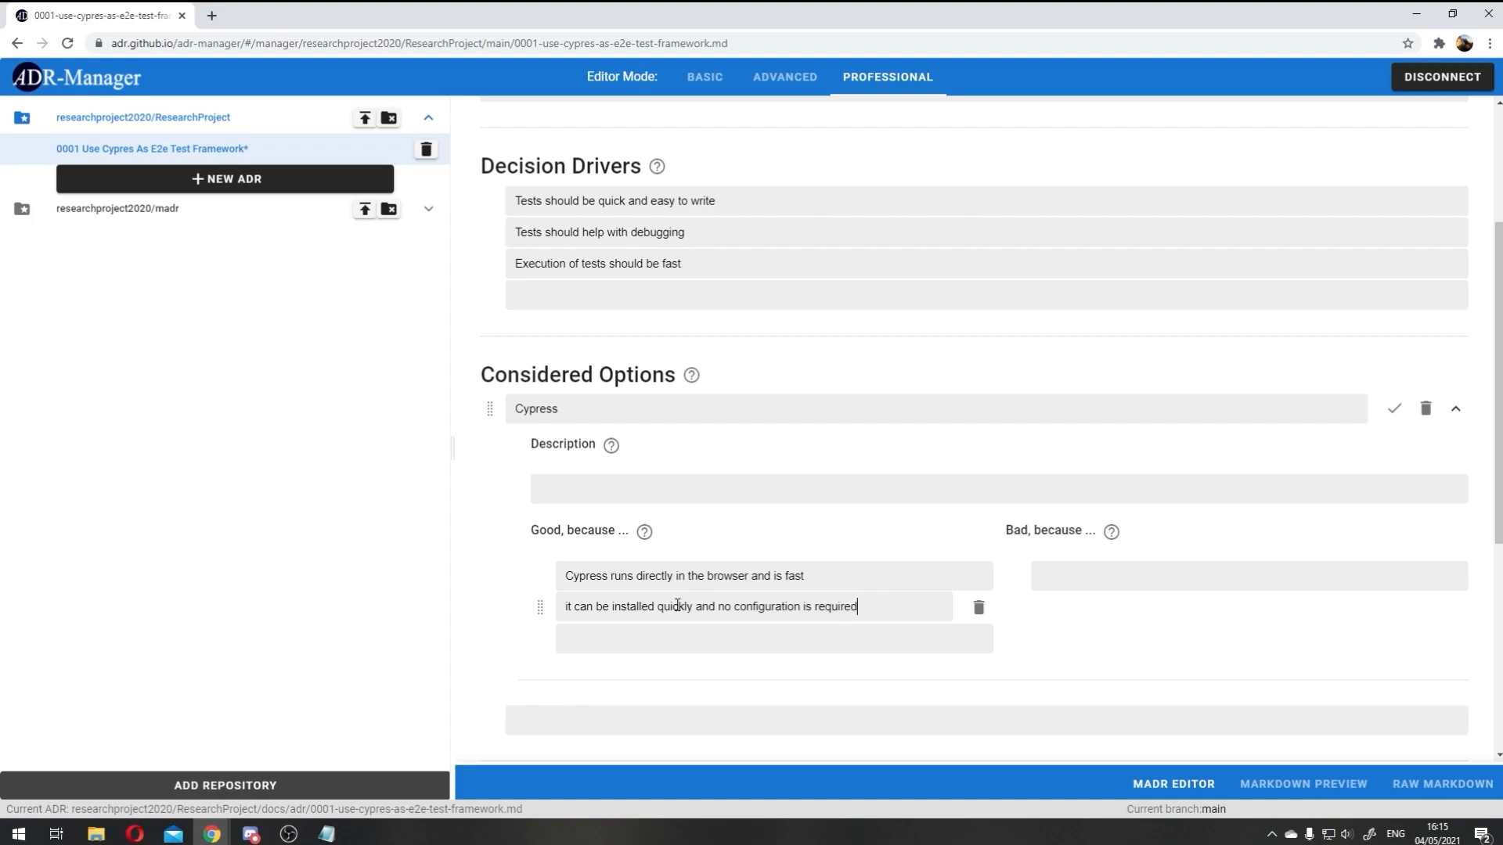
{"action": "left_click", "coordinate": [778, 638]}
{"action": "type", "text": "Creates screenshots"}
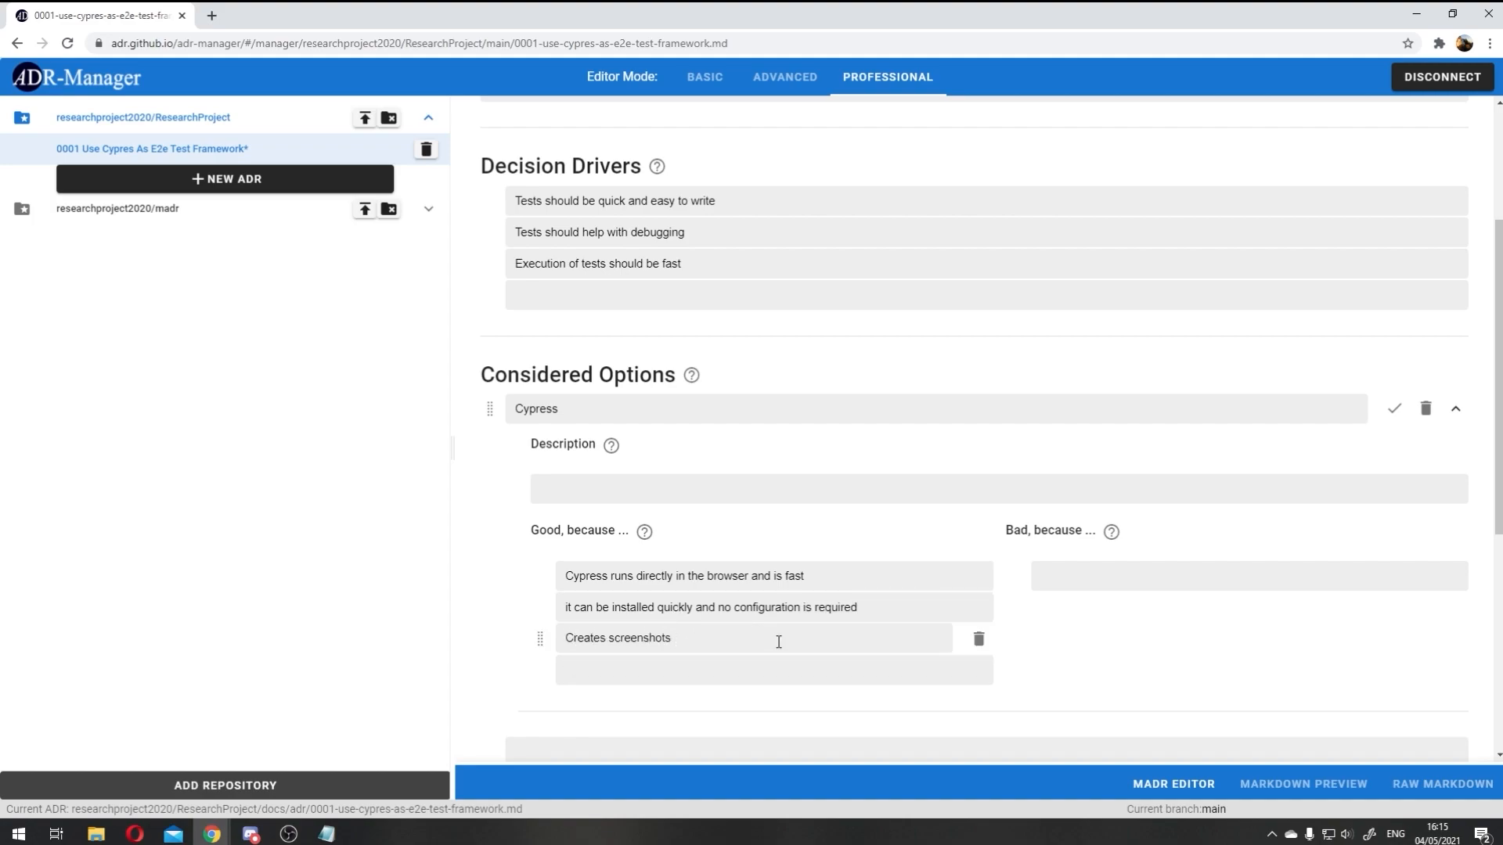
{"action": "type", "text": " and videos"}
Step: Add the bad argument "It does not support multi-tabs" to the Cypress option, then confirm and collapse the option
{"action": "left_click", "coordinate": [1110, 577]}
{"action": "type", "text": "It does not support multi-tabs"}
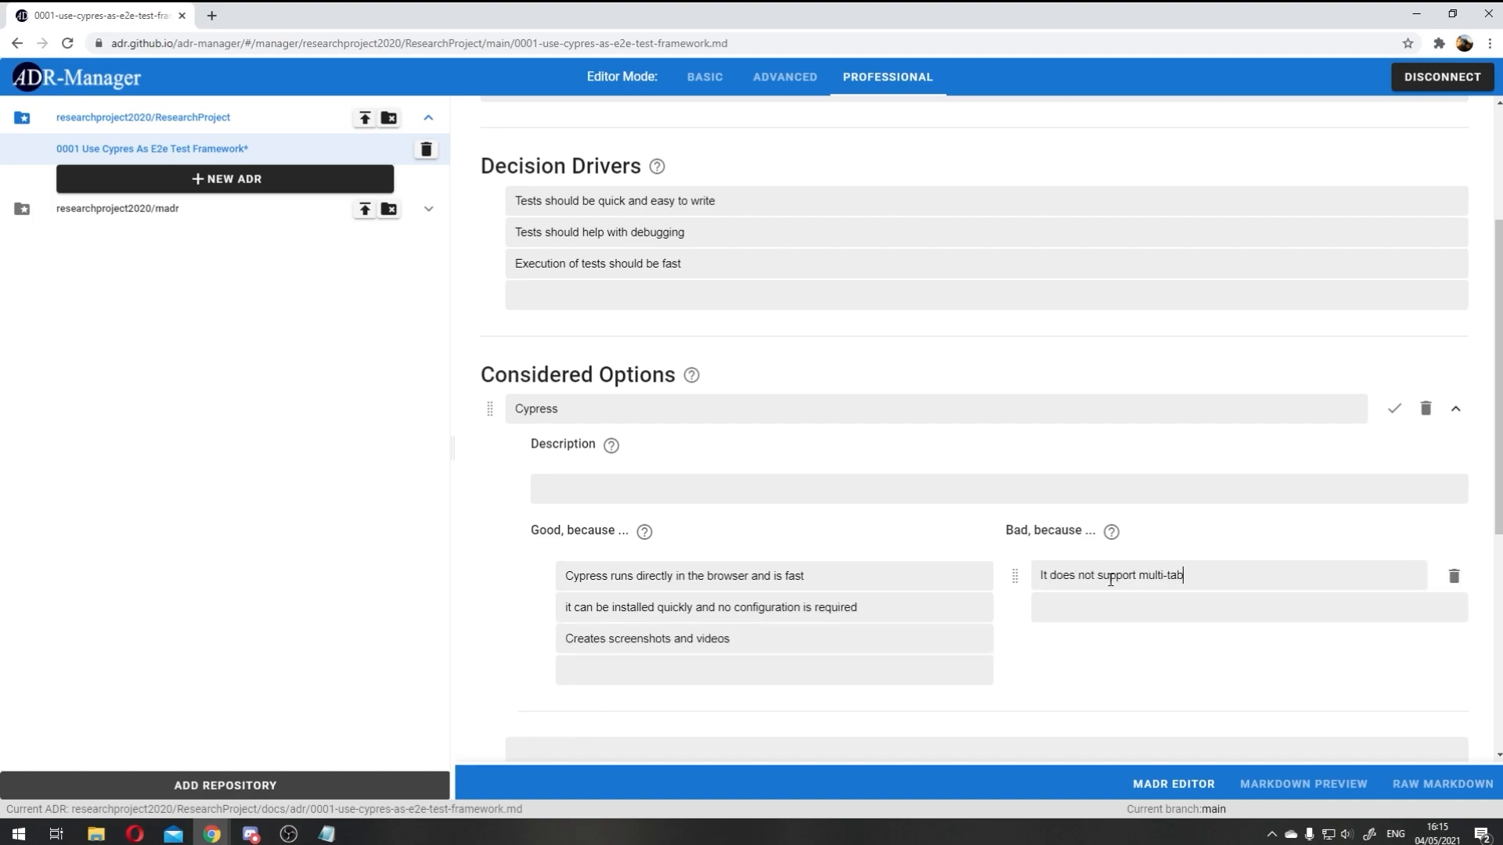
{"action": "left_click", "coordinate": [1394, 410]}
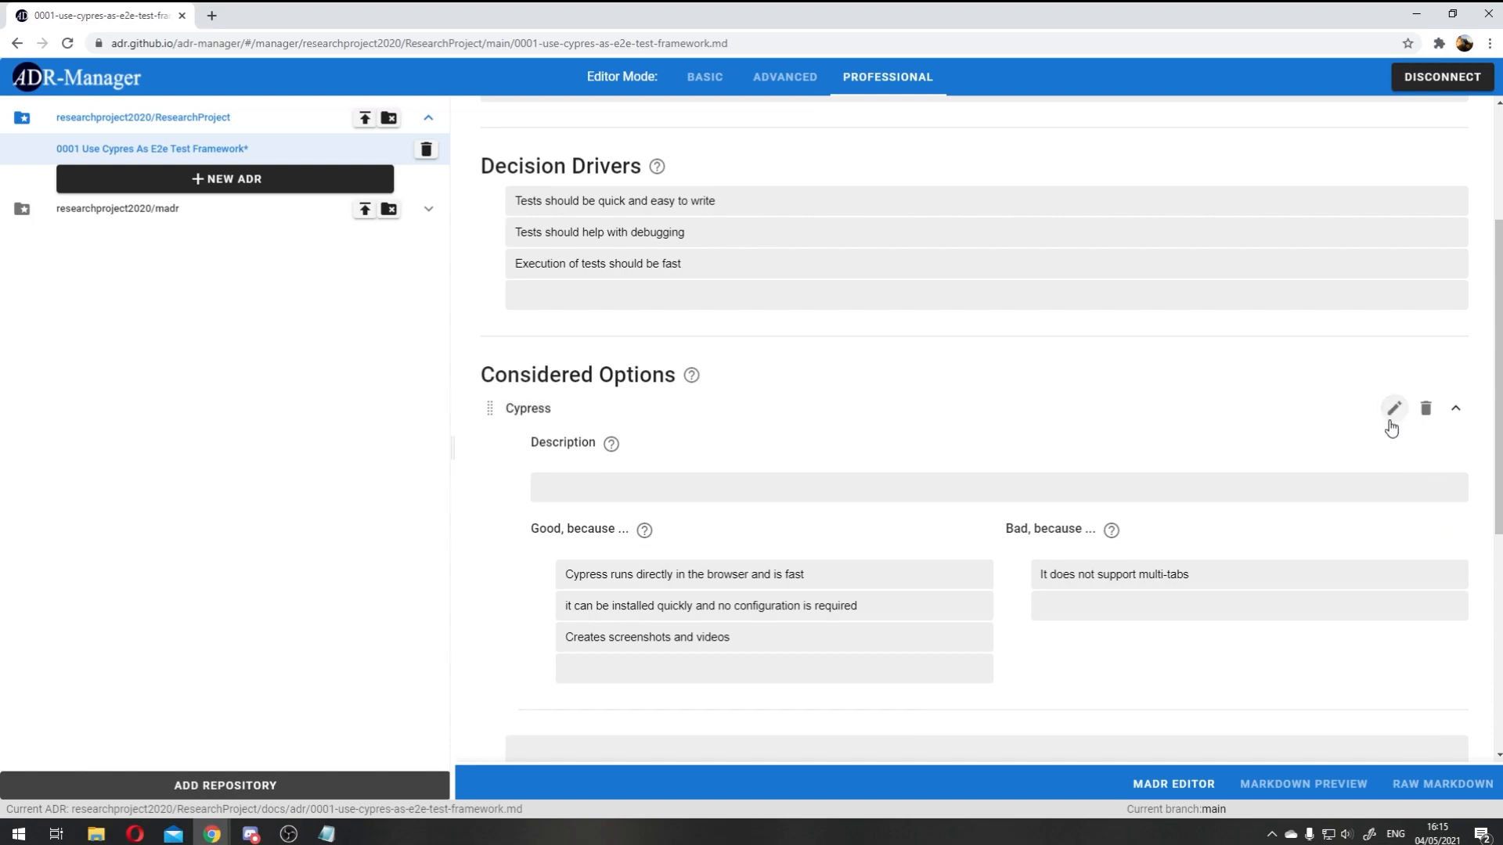
{"action": "left_click", "coordinate": [1455, 408]}
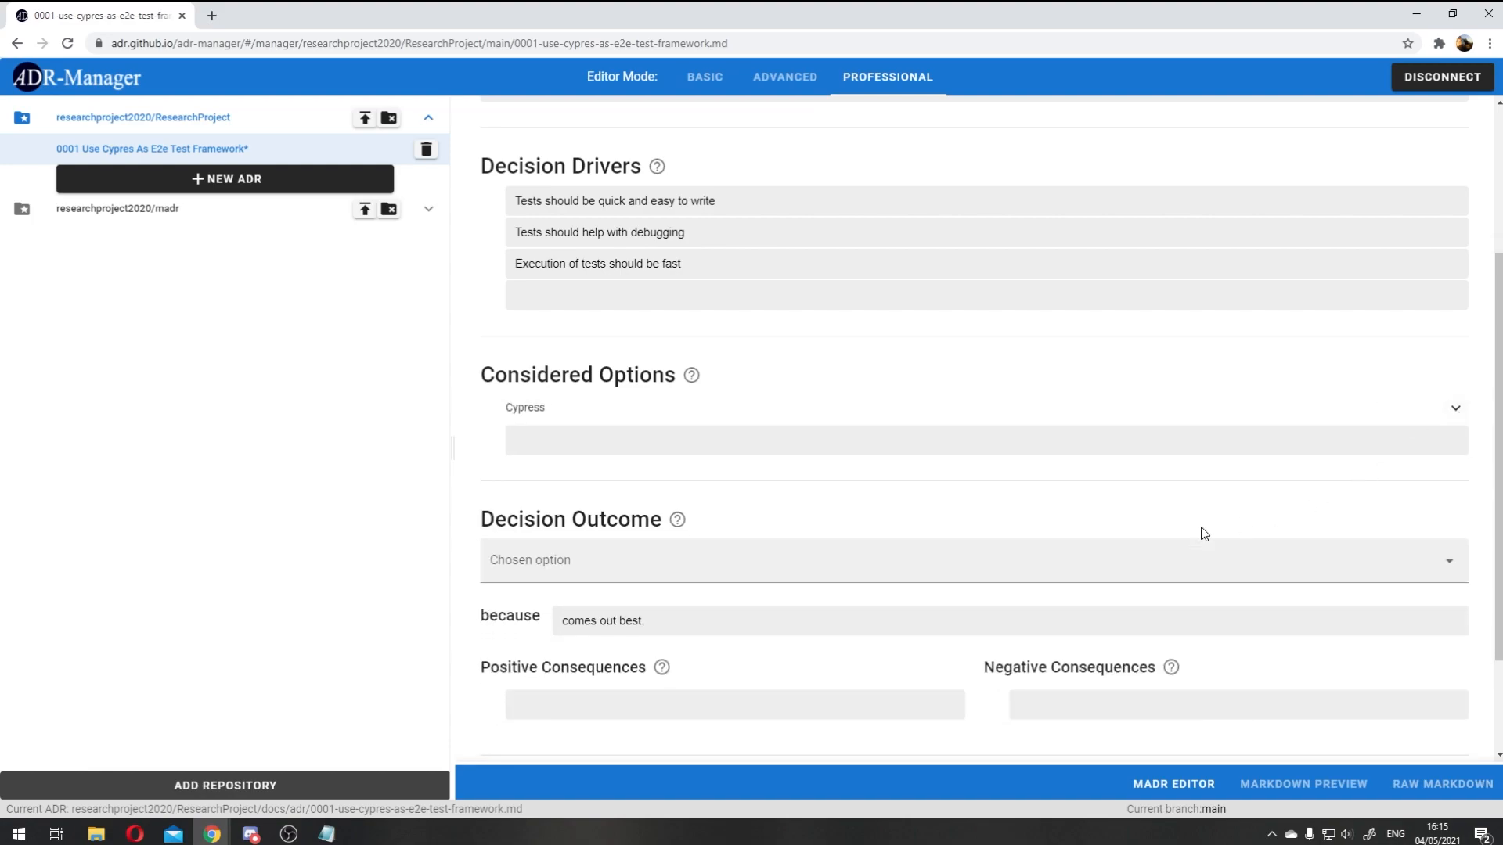
Step: Add the considered option "Selenium", good because "It is compatible with the latest browsers" and bad because "The setup is difficult", and collapse it
{"action": "left_click", "coordinate": [597, 444]}
{"action": "type", "text": "Selenium"}
{"action": "left_click", "coordinate": [603, 608]}
{"action": "type", "text": "It is compatible with the latest browsers"}
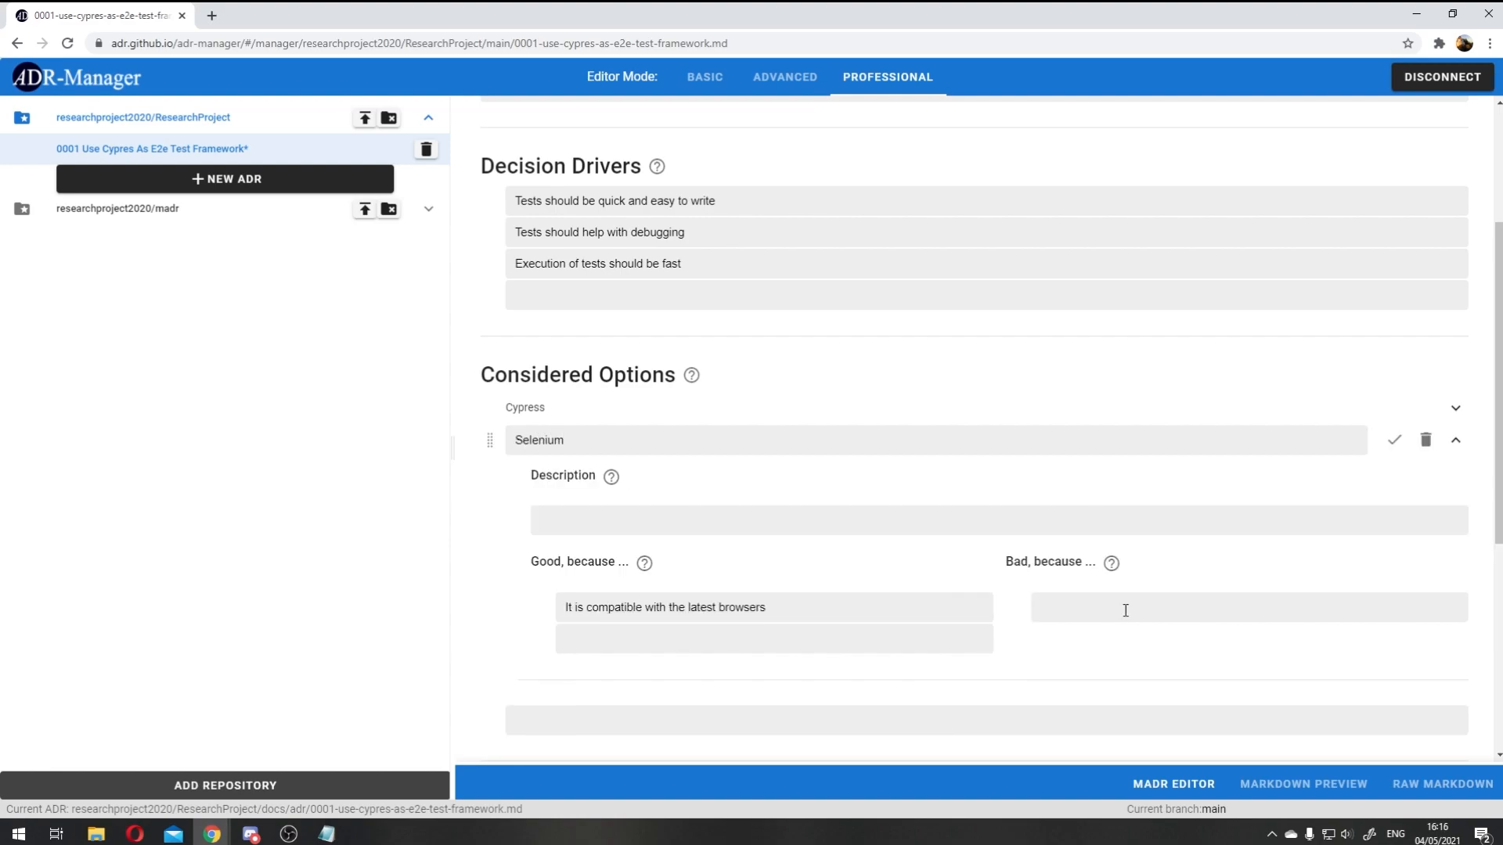
{"action": "left_click", "coordinate": [1125, 610]}
{"action": "type", "text": "The setup is difficult"}
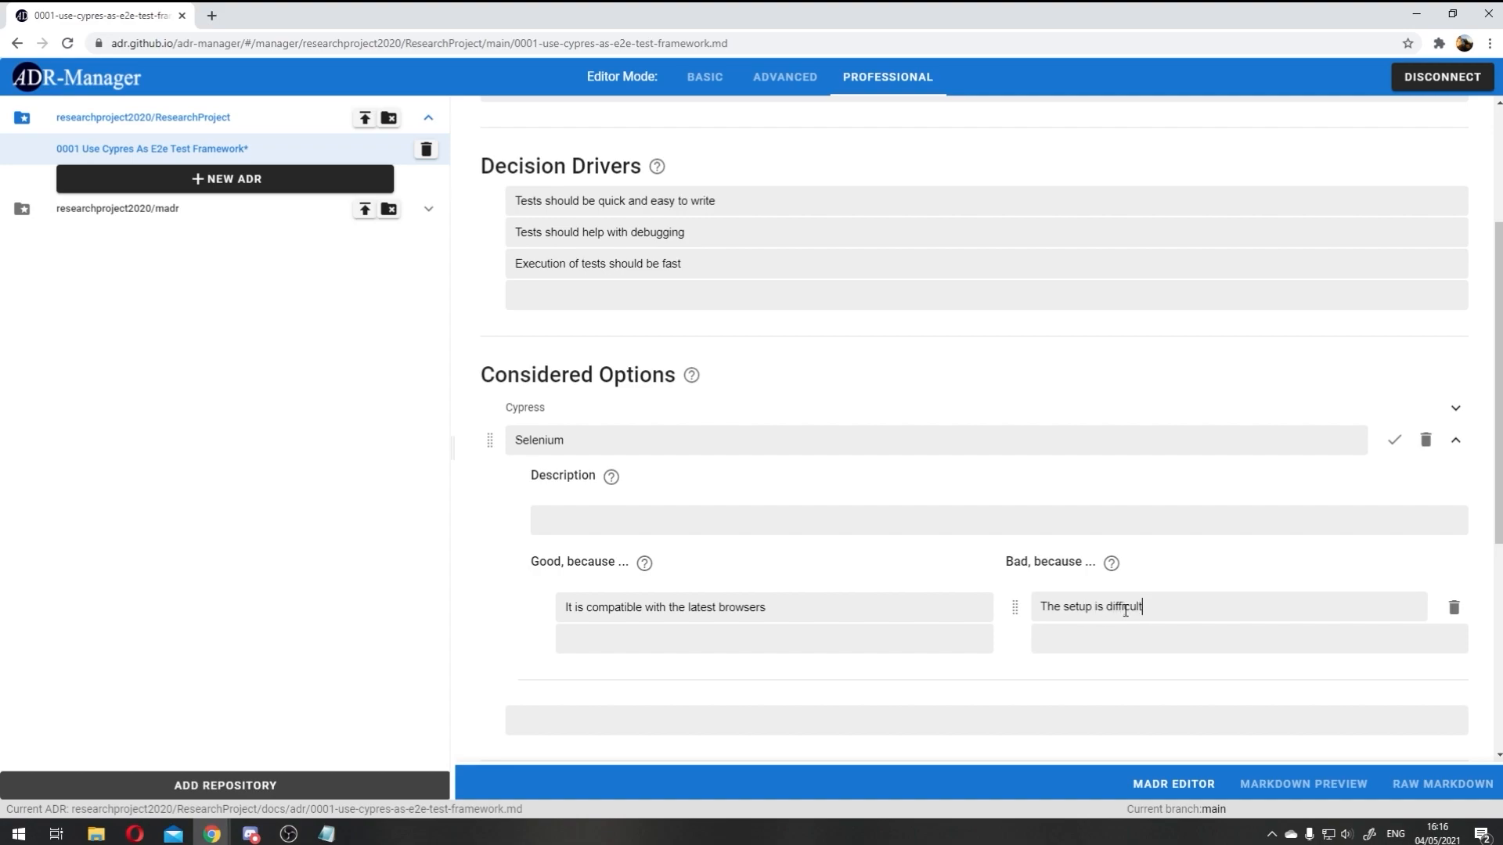
{"action": "left_click", "coordinate": [1455, 440]}
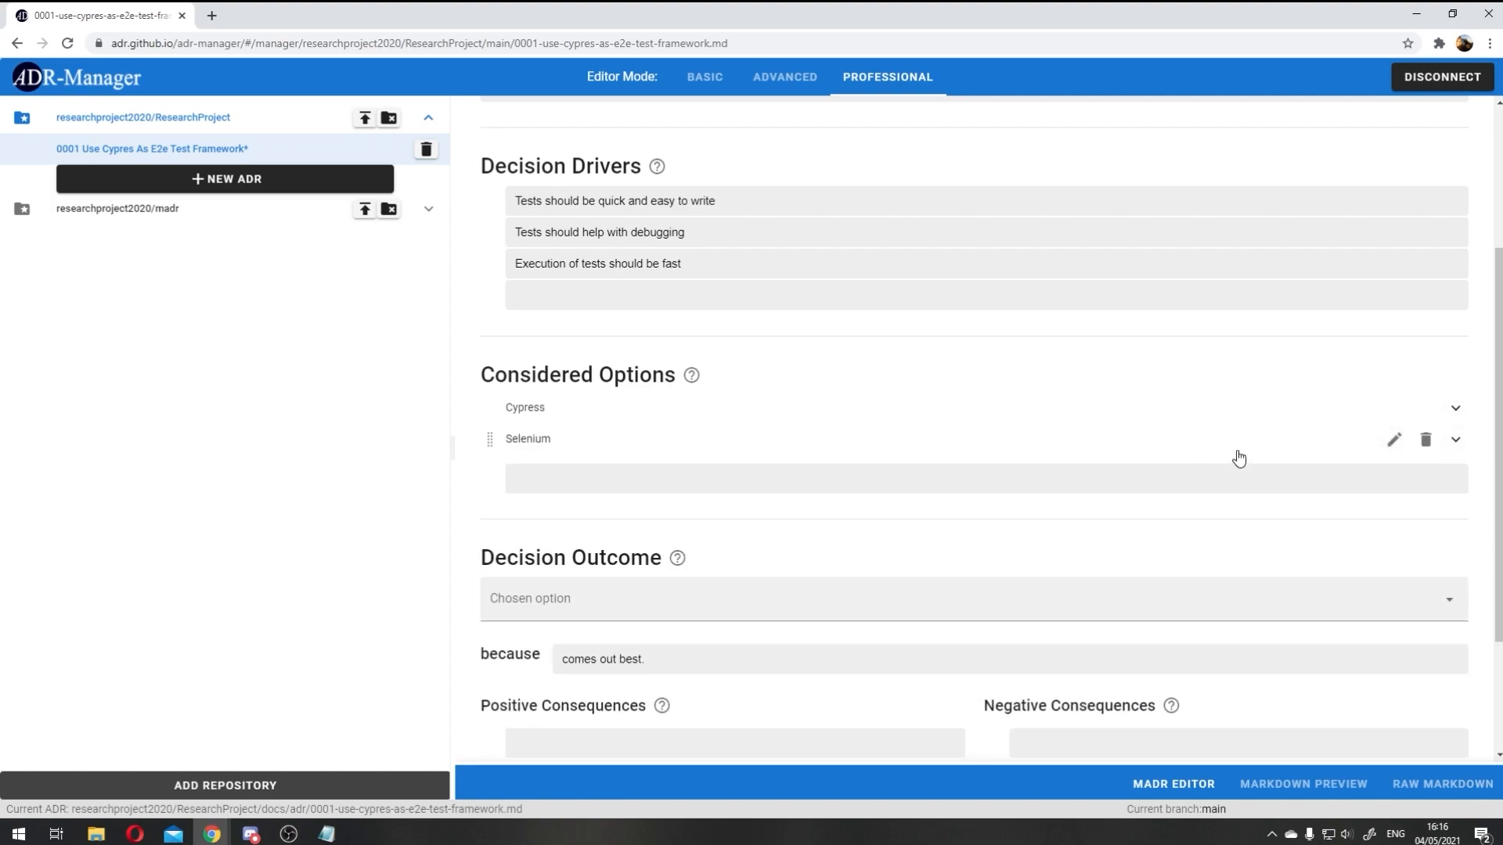
Step: Add the considered option "No e2e tests", good because "it saves time" and bad because "does not offer coverage", and collapse it
{"action": "left_click", "coordinate": [757, 467]}
{"action": "type", "text": "No e2e tests"}
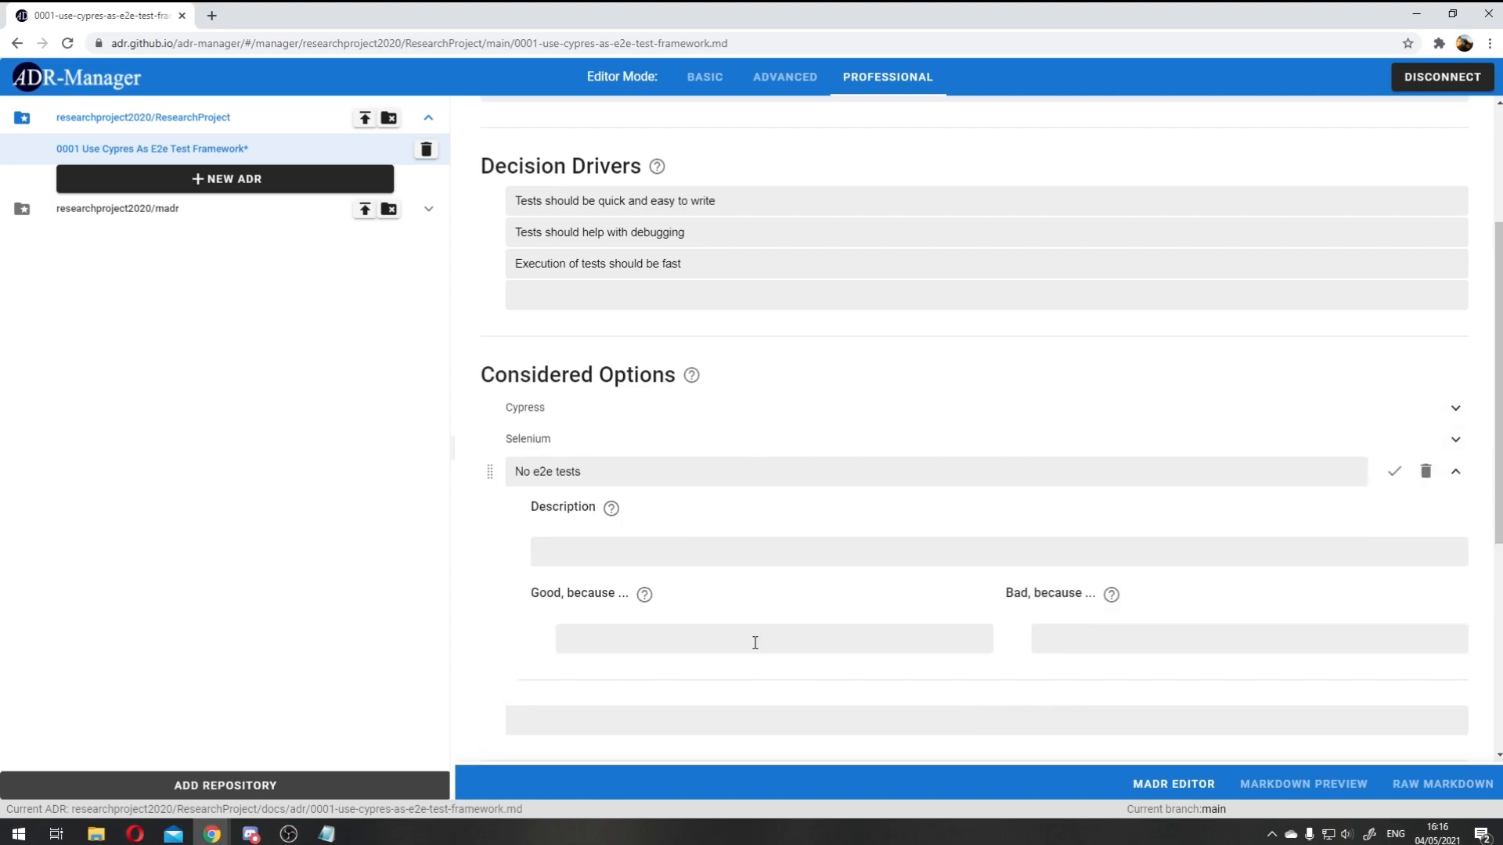
{"action": "left_click", "coordinate": [755, 643]}
{"action": "type", "text": "it saves time"}
{"action": "left_click", "coordinate": [1087, 639]}
{"action": "type", "text": "does not offer coverage"}
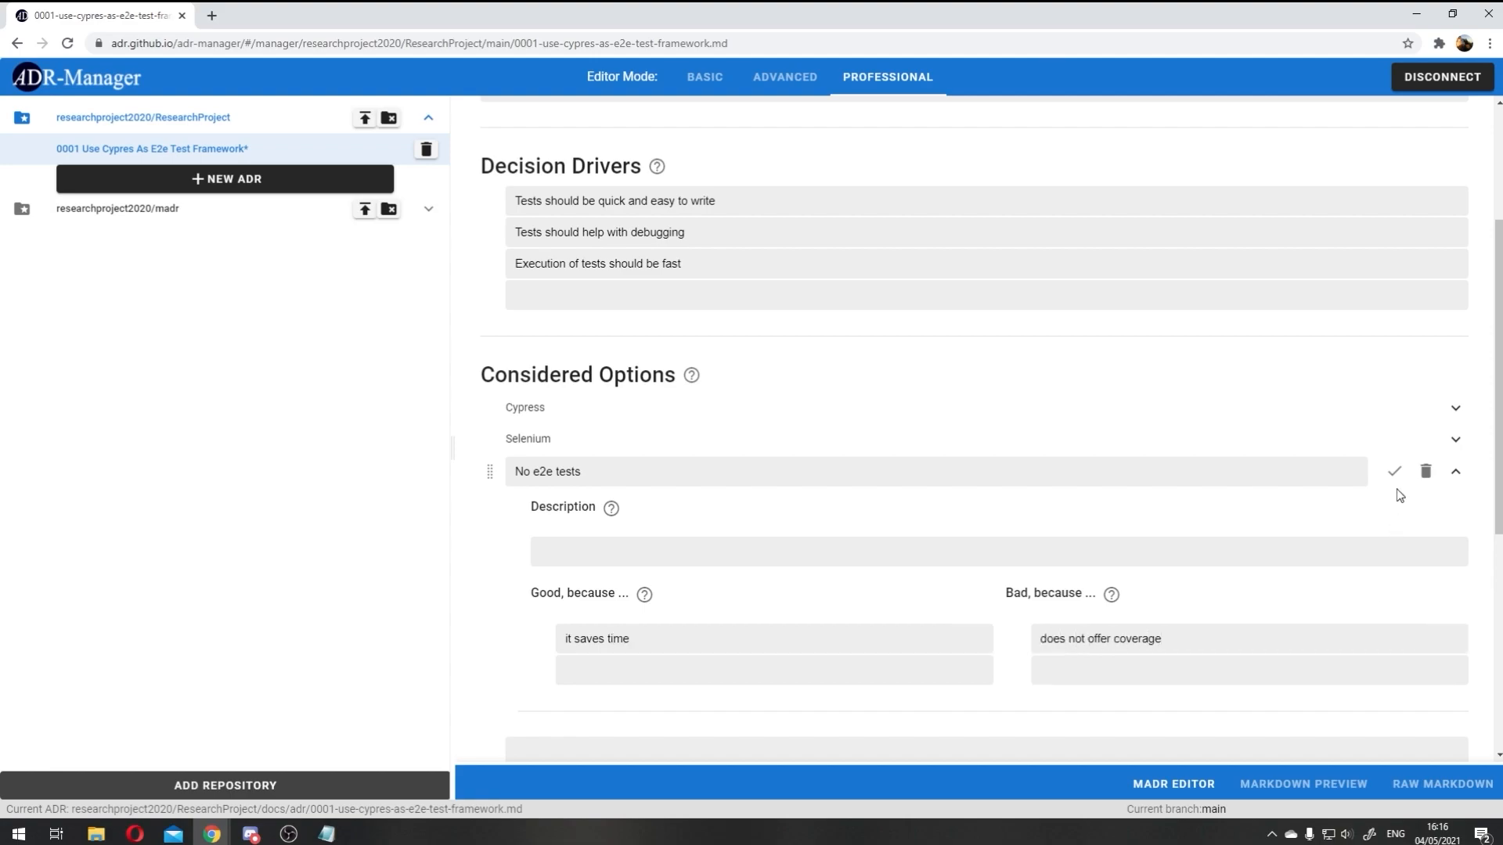
{"action": "left_click", "coordinate": [1394, 471]}
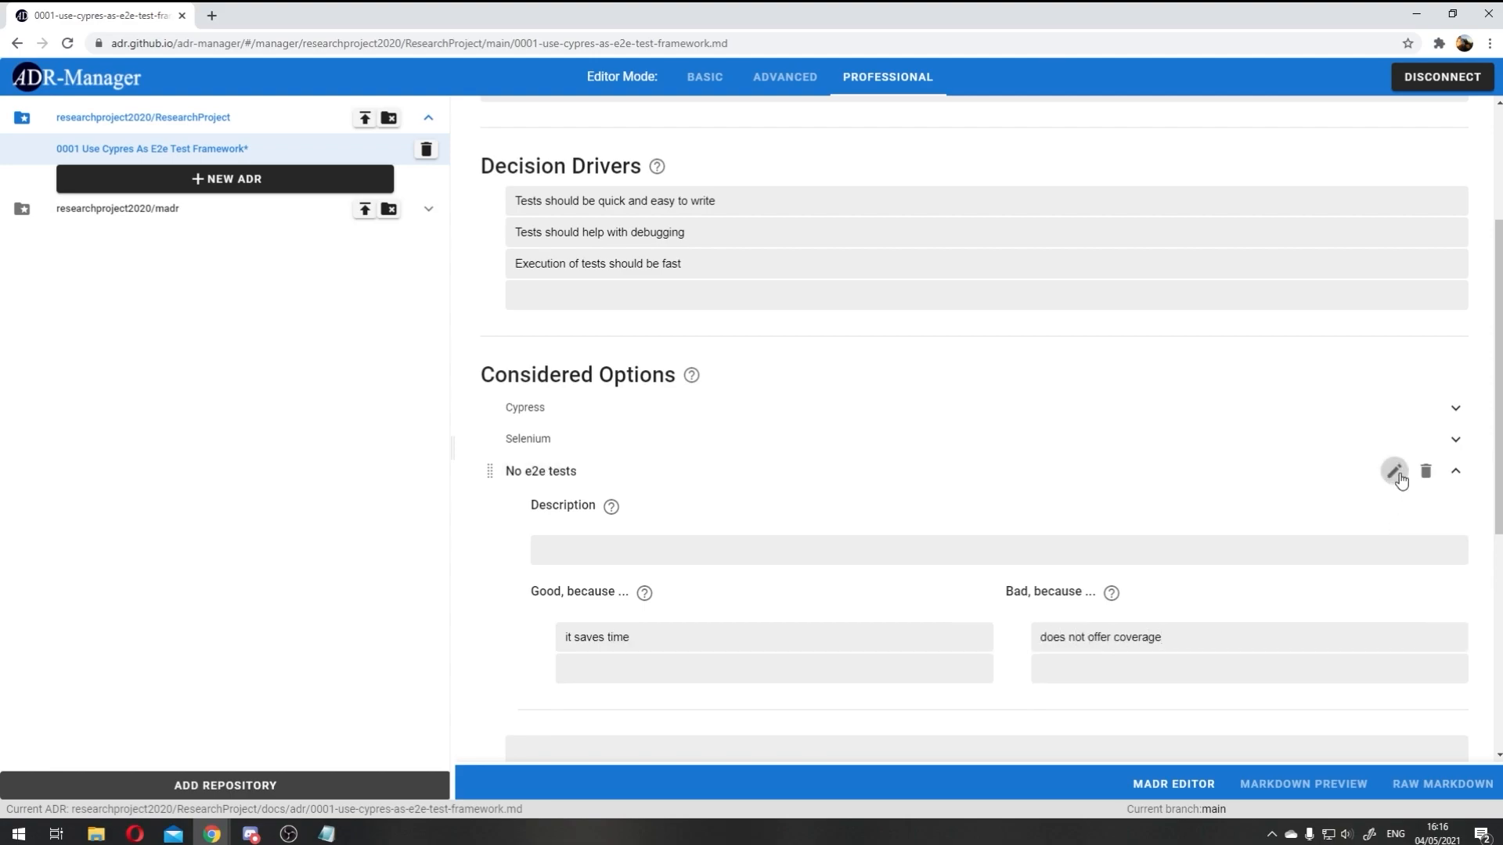
{"action": "left_click", "coordinate": [1456, 470]}
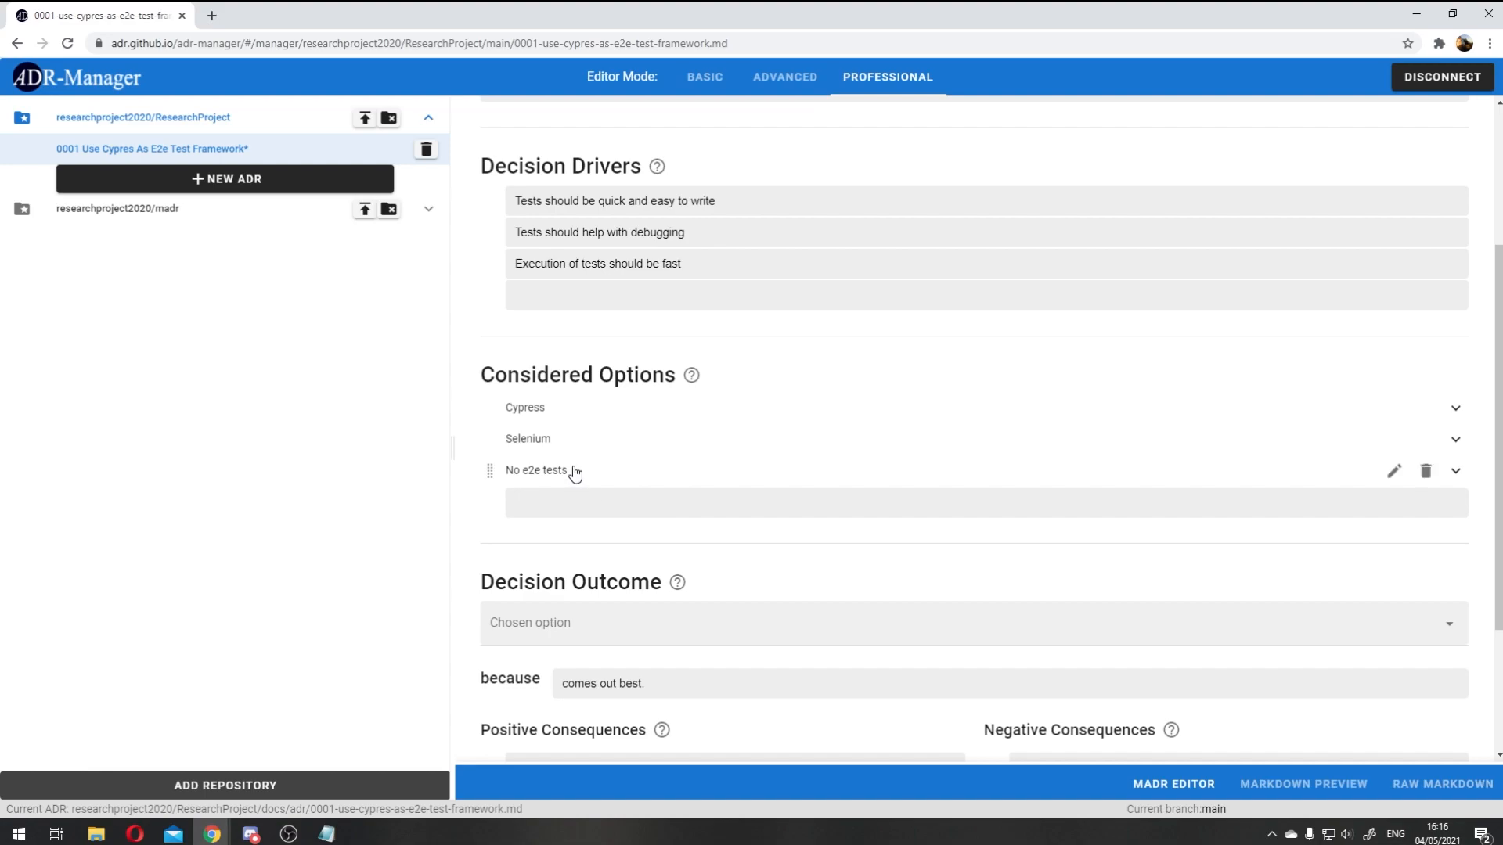
Step: Reorder the considered options to No e2e tests, Cypress, Selenium
{"action": "left_click_drag", "start_coordinate": [490, 439], "coordinate": [493, 482]}
{"action": "left_click_drag", "start_coordinate": [496, 404], "coordinate": [486, 441]}
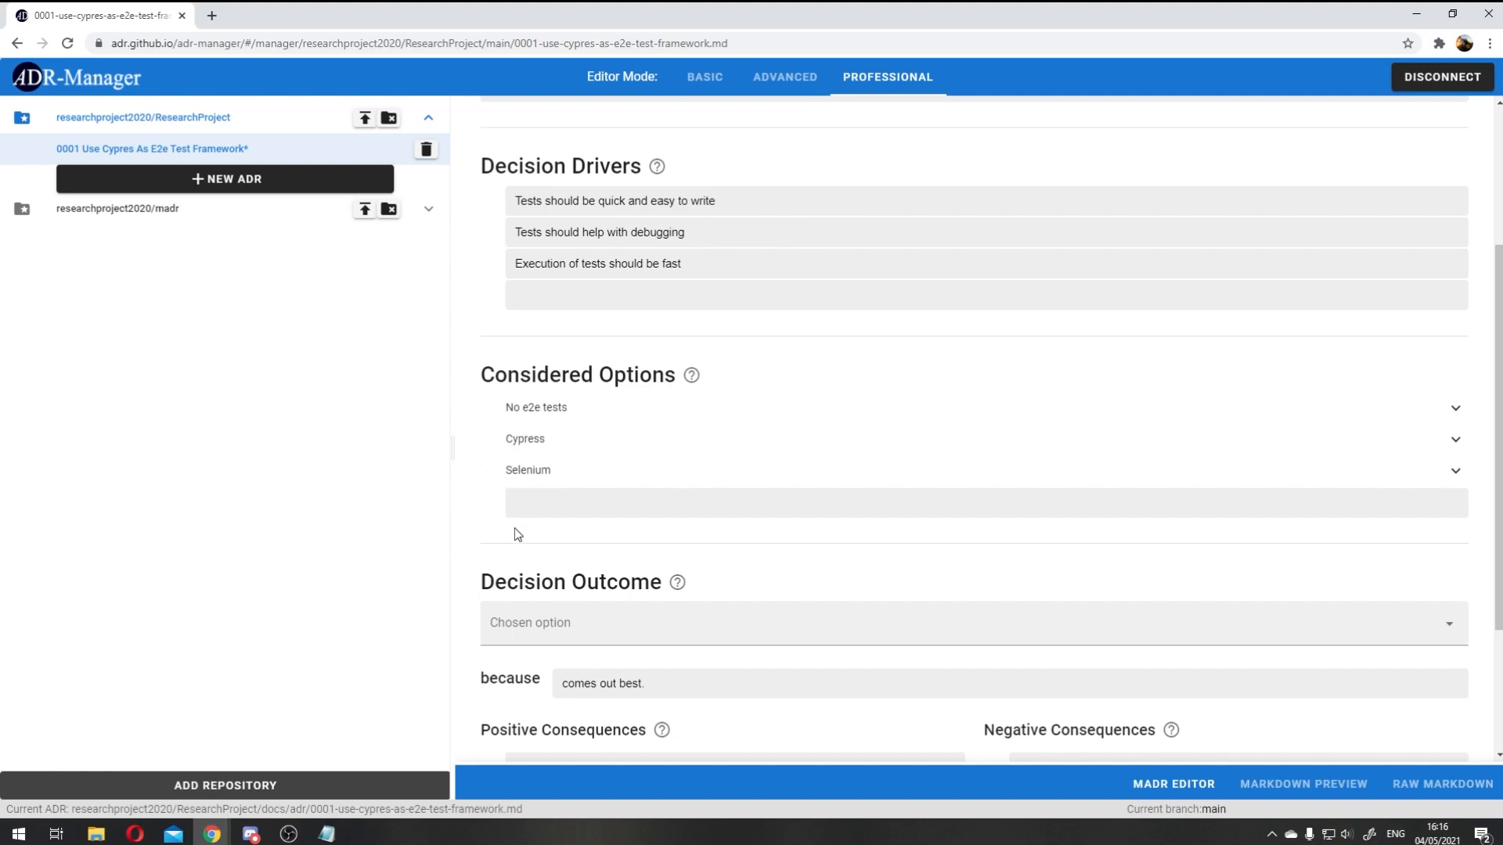
Step: Choose Cypress as the decision outcome, with the reason "it is easier to use as selenium and offer a good coverage of the functionality."
{"action": "scroll", "coordinate": [515, 533], "scroll_direction": "down", "scroll_amount": 2}
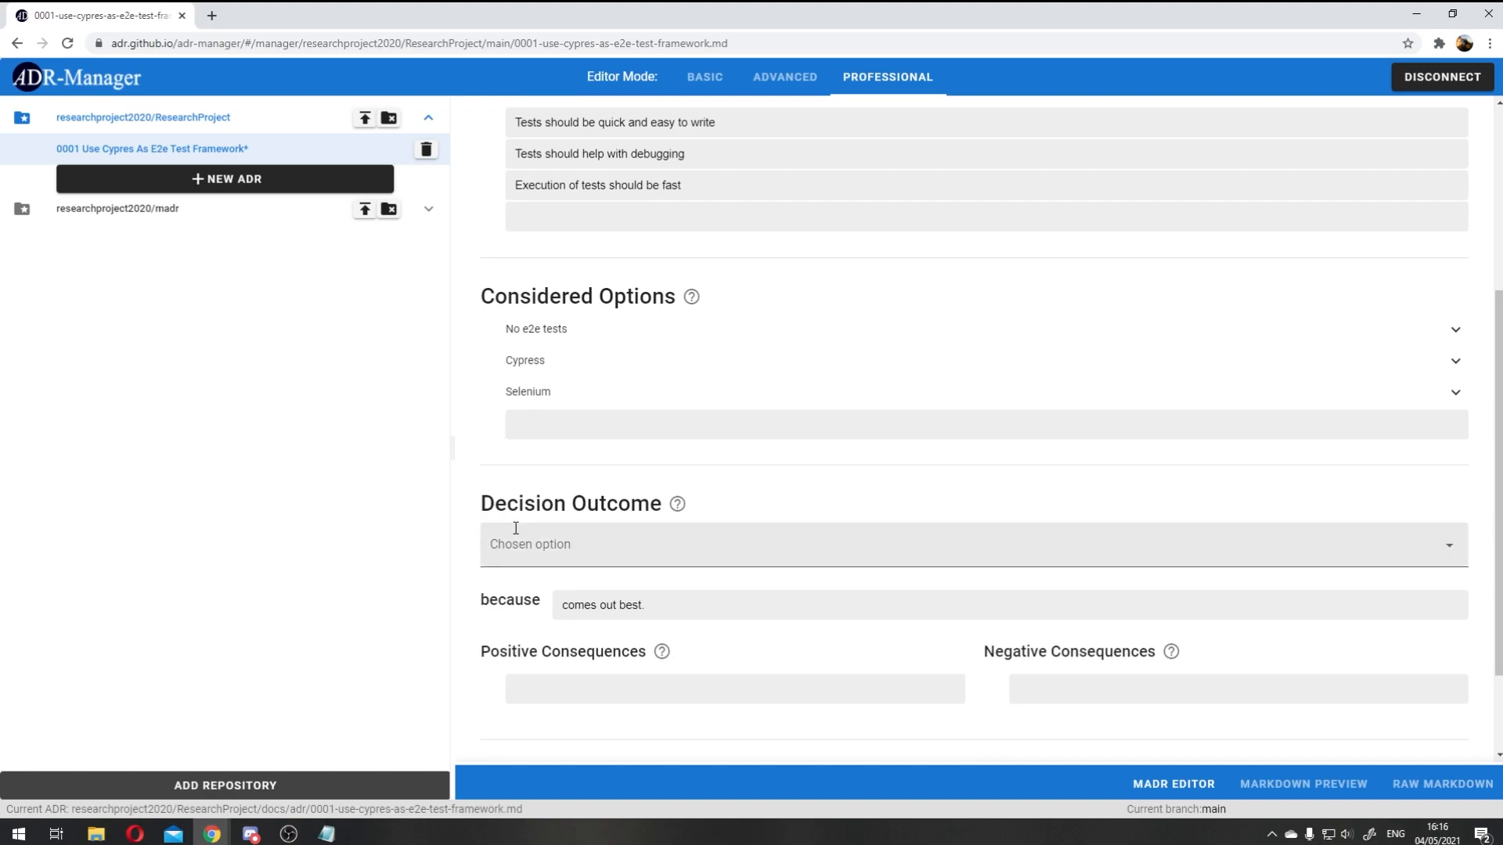
{"action": "left_click", "coordinate": [540, 473]}
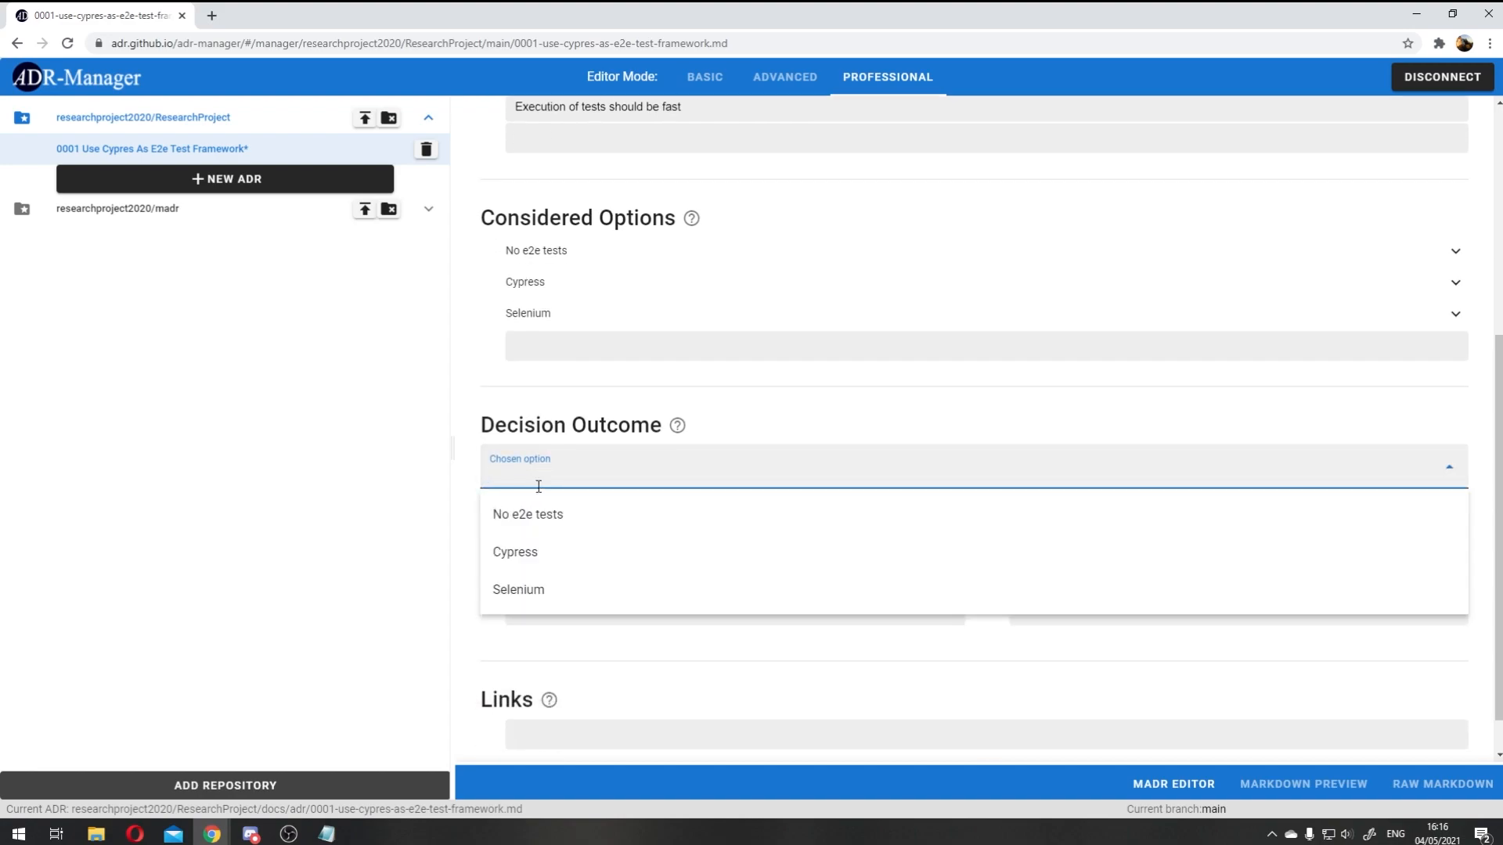
{"action": "left_click", "coordinate": [540, 552]}
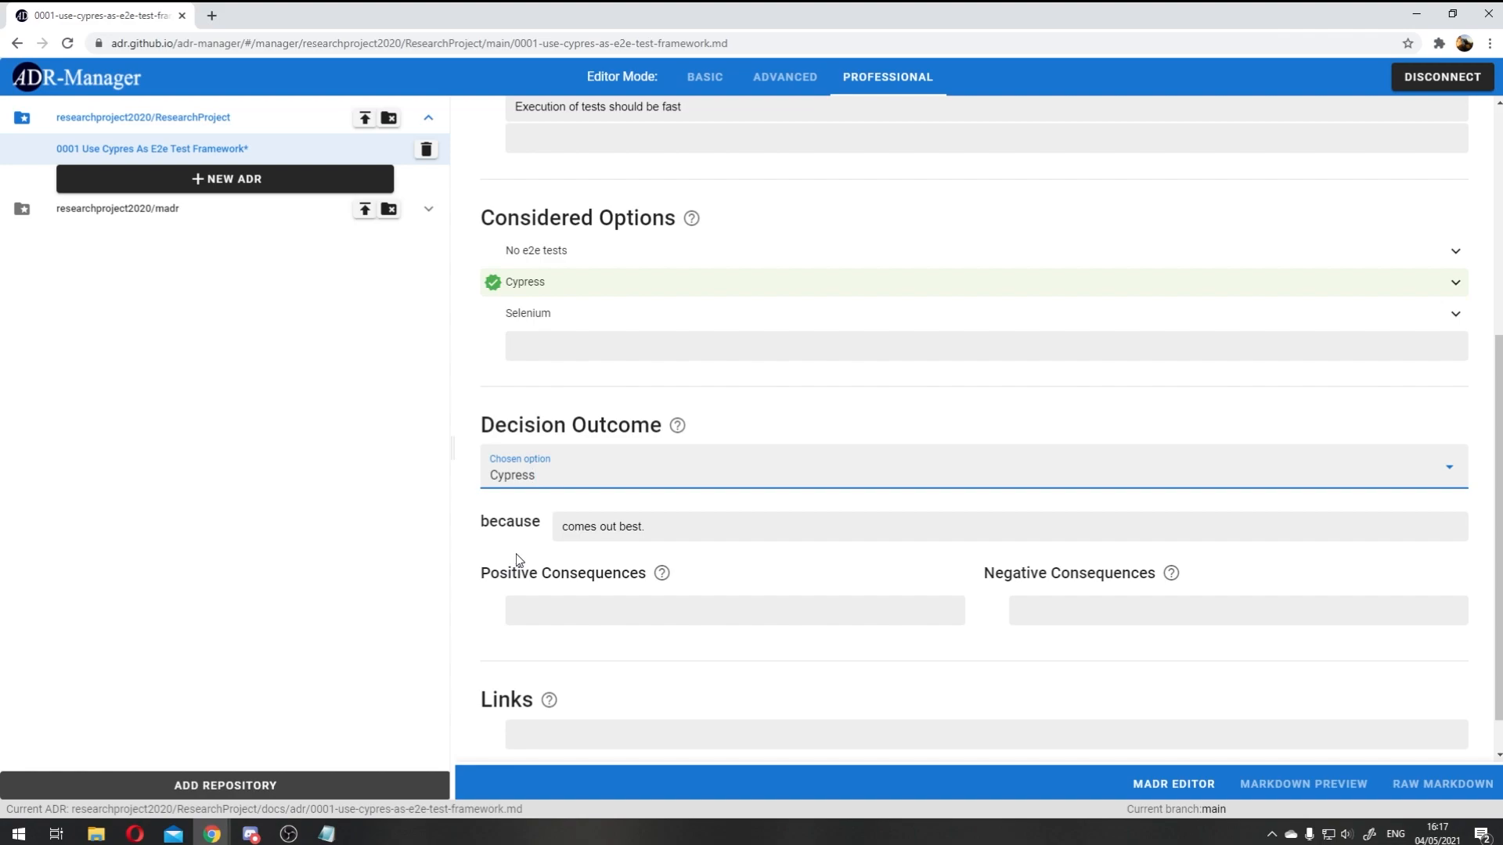
{"action": "left_click_drag", "start_coordinate": [648, 526], "coordinate": [561, 527]}
{"action": "type", "text": "it is easier to use as selenium and offer a good coverage of the functionality."}
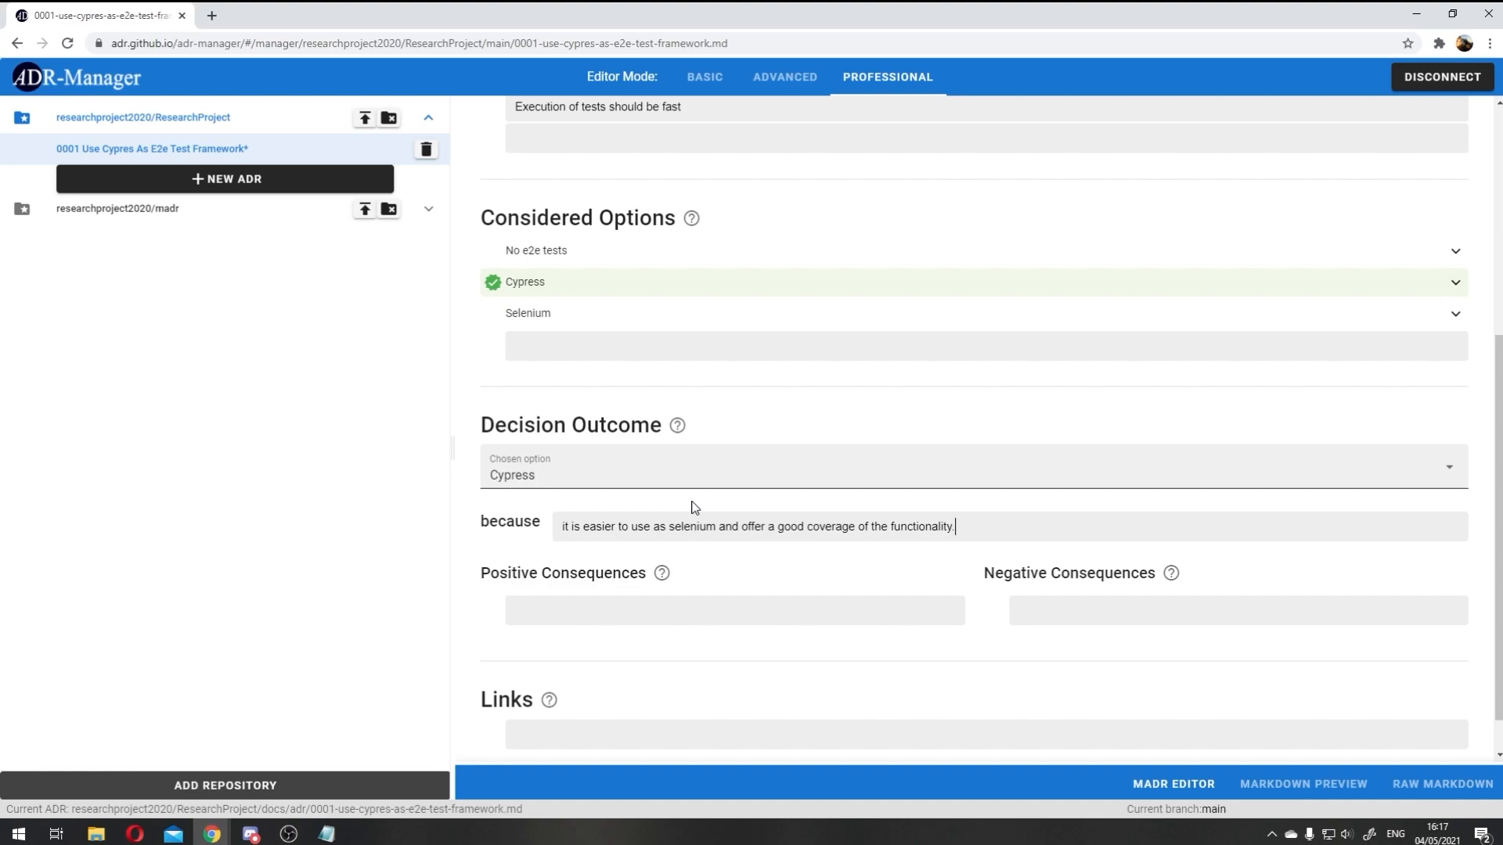
Step: Add the positive consequence "Good coverage and easy to use" and the negative consequence "More time to learn and fix tests"
{"action": "left_click", "coordinate": [662, 609]}
{"action": "type", "text": "Good coverage and easy to use"}
{"action": "left_click", "coordinate": [1135, 563]}
{"action": "type", "text": "More time to learn and fix tests"}
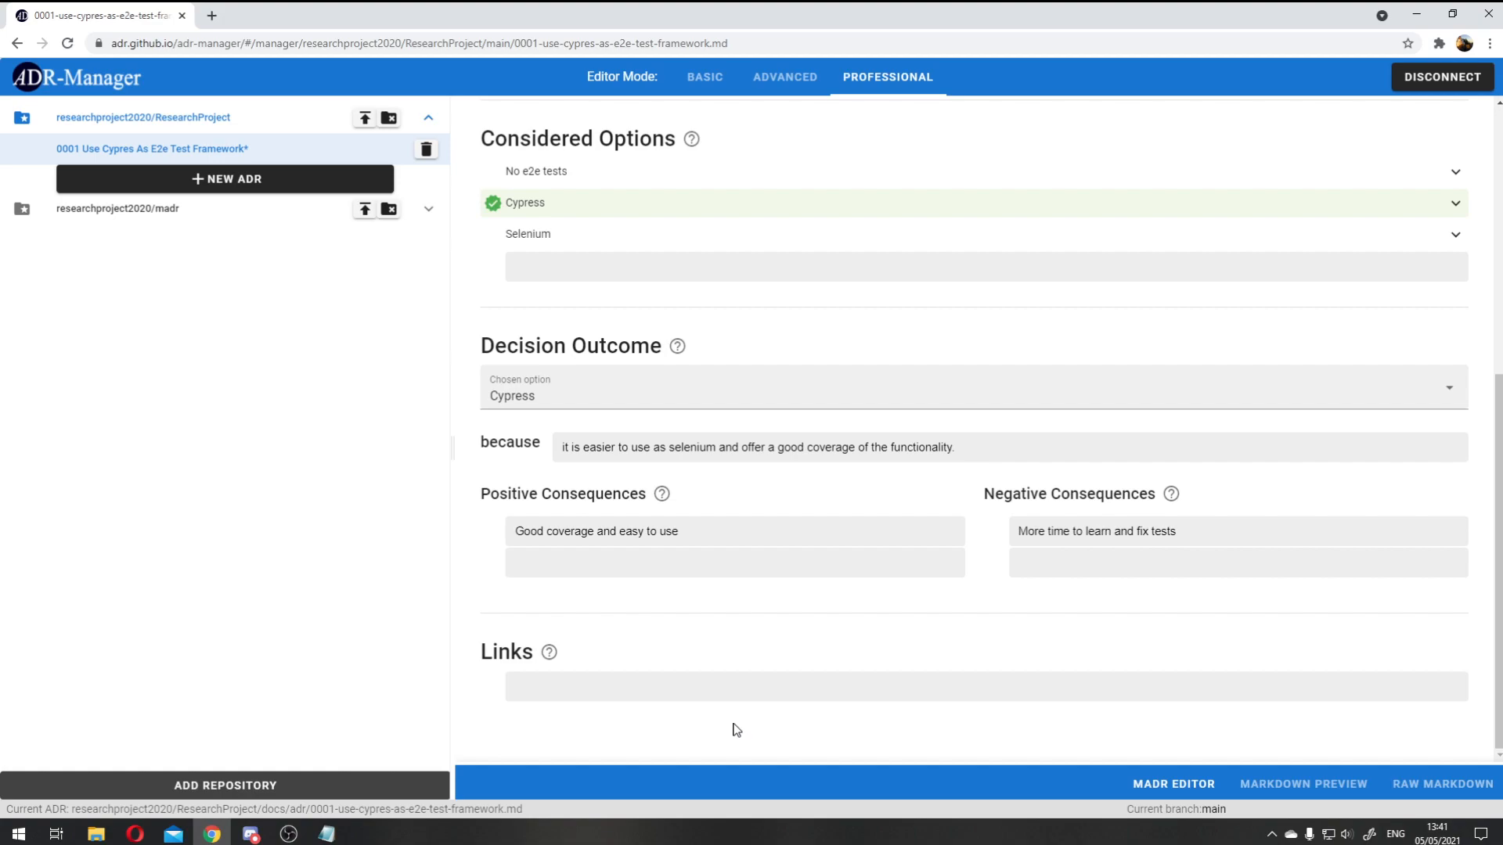
Step: In the raw Markdown, insert the line "Something" directly under both the Positive Consequences and Negative Consequences headings
{"action": "left_click", "coordinate": [1434, 790]}
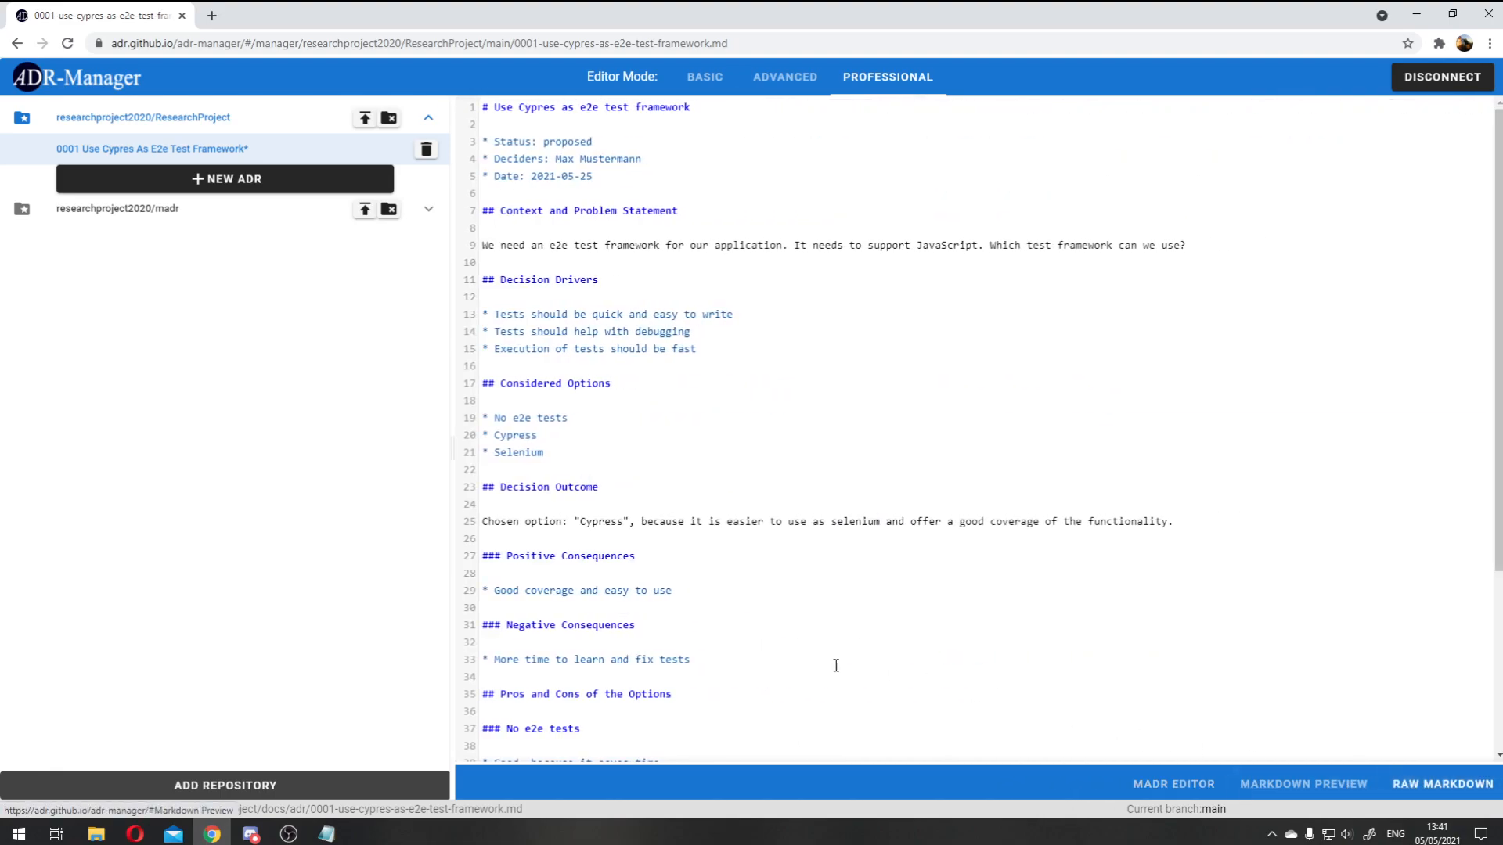
{"action": "left_click", "coordinate": [537, 575]}
{"action": "type", "text": "Something"}
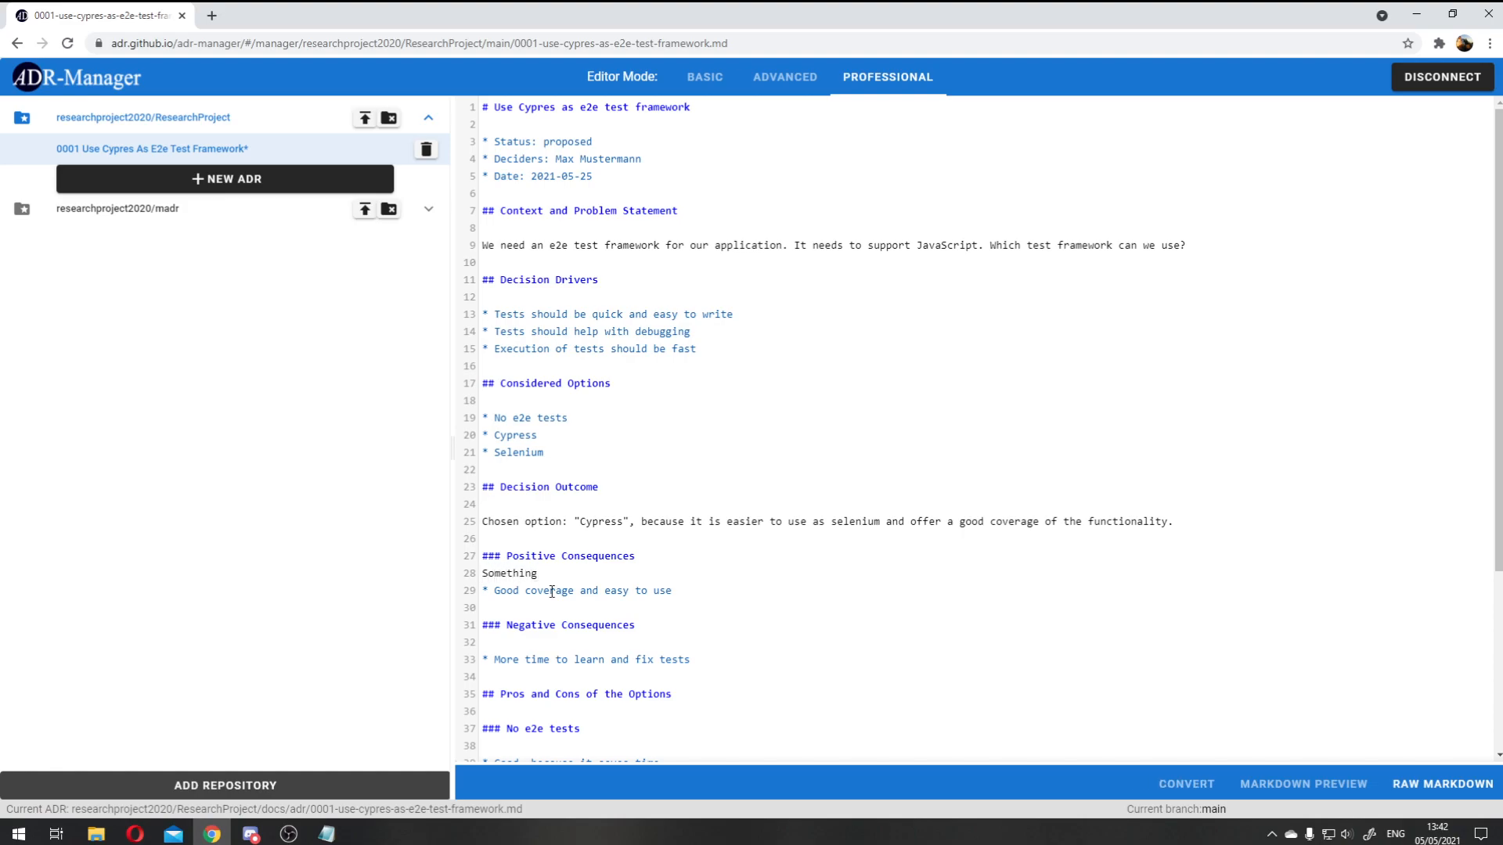
{"action": "left_click", "coordinate": [523, 643]}
{"action": "type", "text": "Something"}
Step: Convert the edited Markdown, compare the original ADR with the parsed result, and accept the result
{"action": "left_click", "coordinate": [1185, 785]}
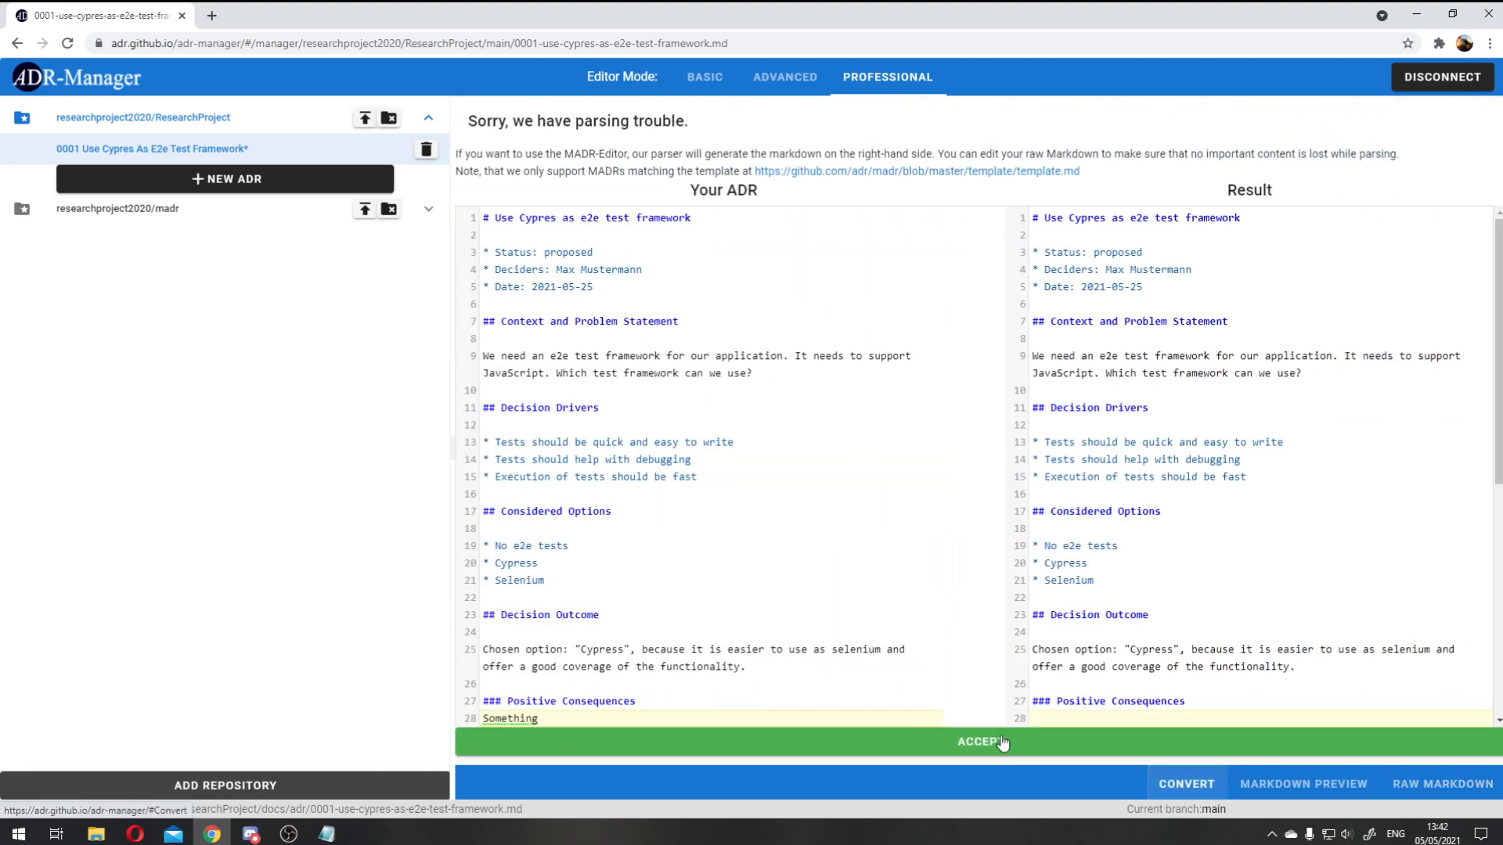
{"action": "left_click_drag", "start_coordinate": [688, 189], "coordinate": [796, 193]}
{"action": "left_click", "coordinate": [1209, 178]}
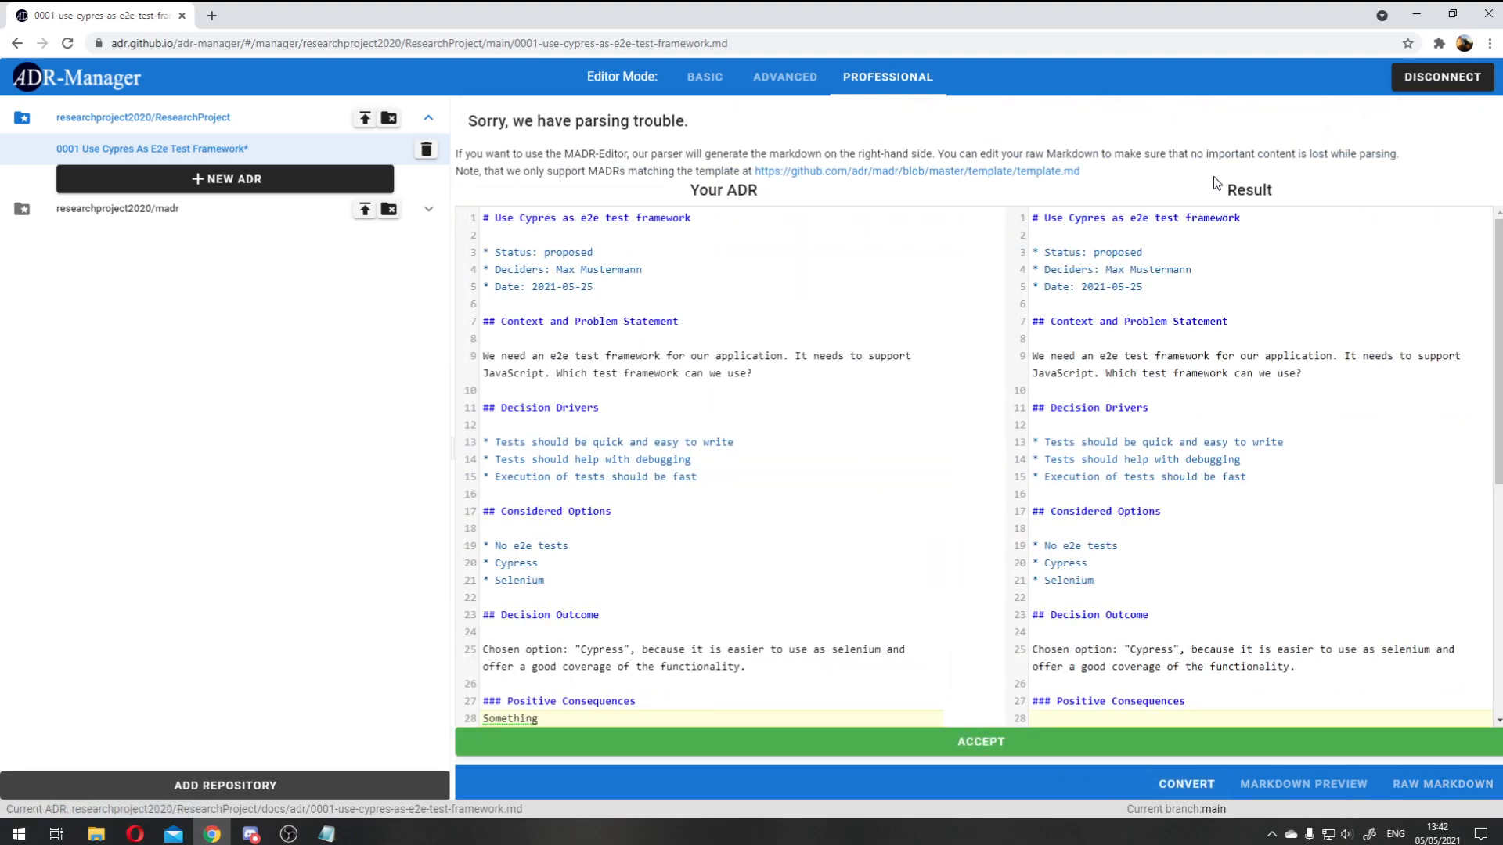
{"action": "left_click_drag", "start_coordinate": [1227, 188], "coordinate": [1276, 193]}
{"action": "scroll", "coordinate": [839, 454], "scroll_direction": "down", "scroll_amount": 3}
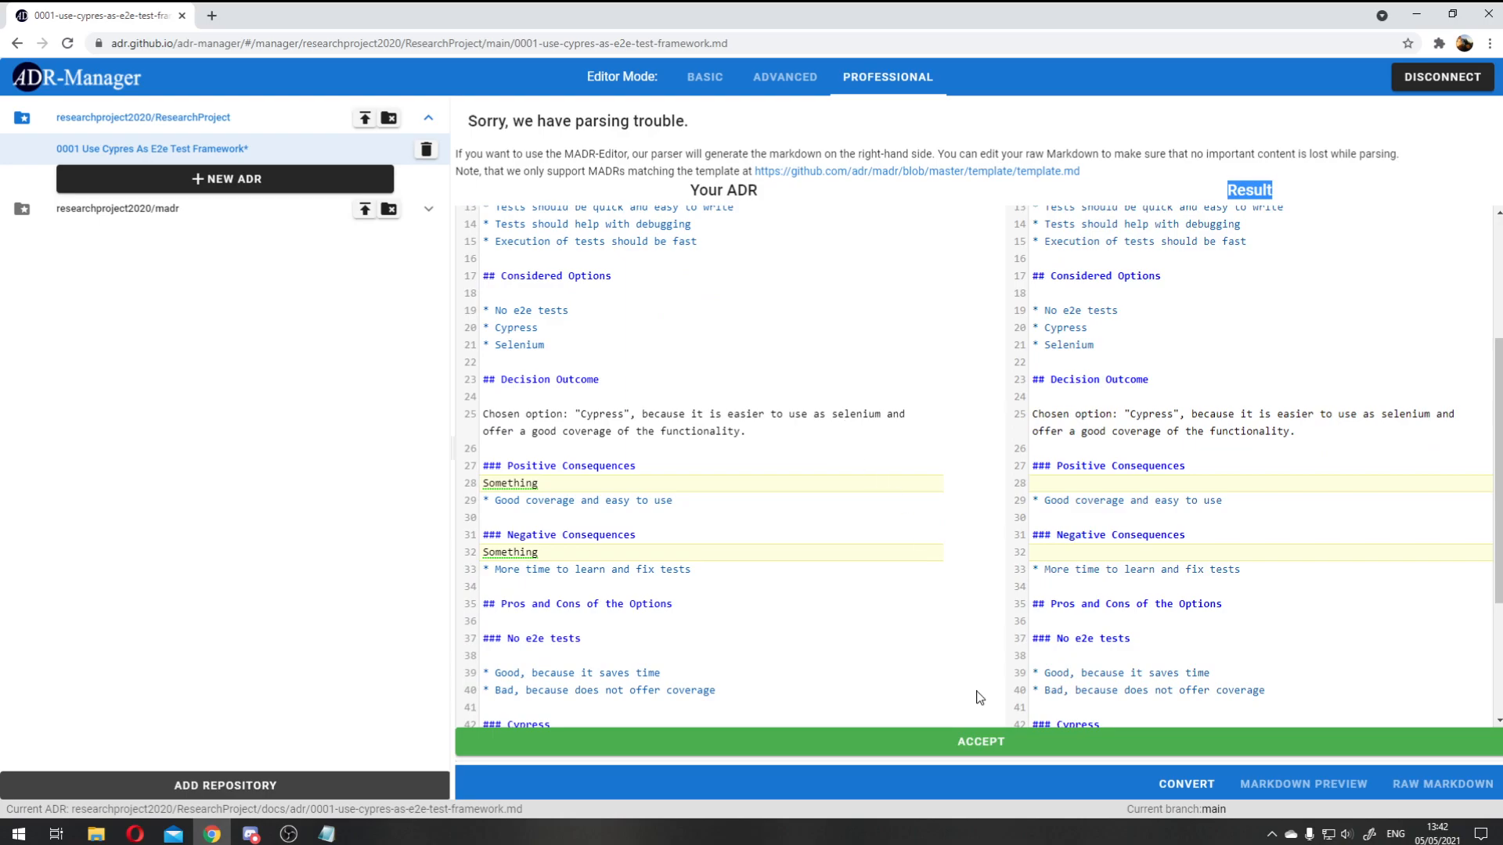
{"action": "left_click", "coordinate": [983, 742]}
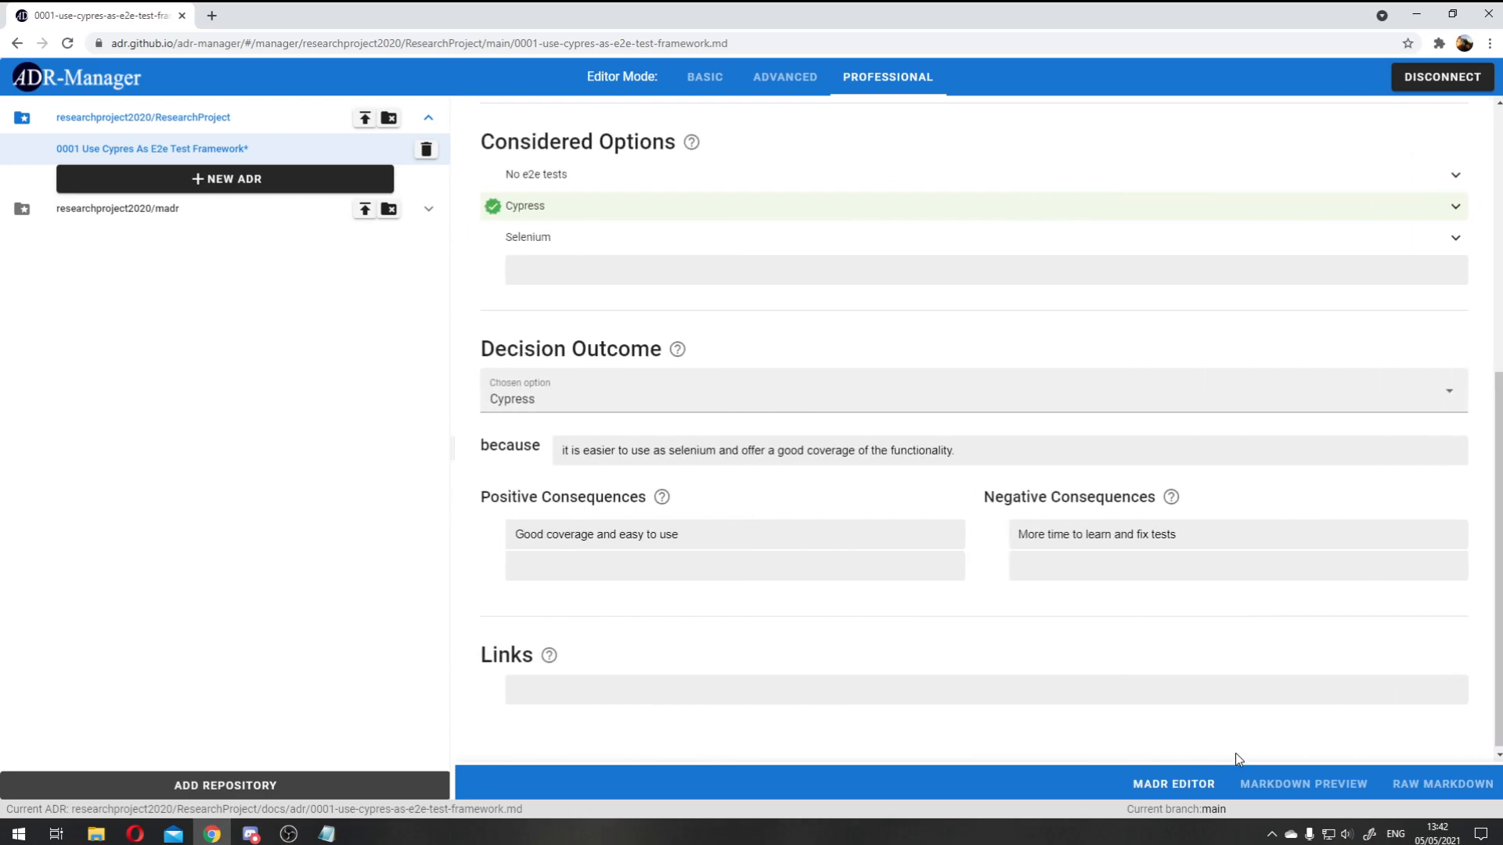
Step: Review the ADR's raw Markdown and read through its rendered Markdown preview
{"action": "left_click", "coordinate": [1428, 784]}
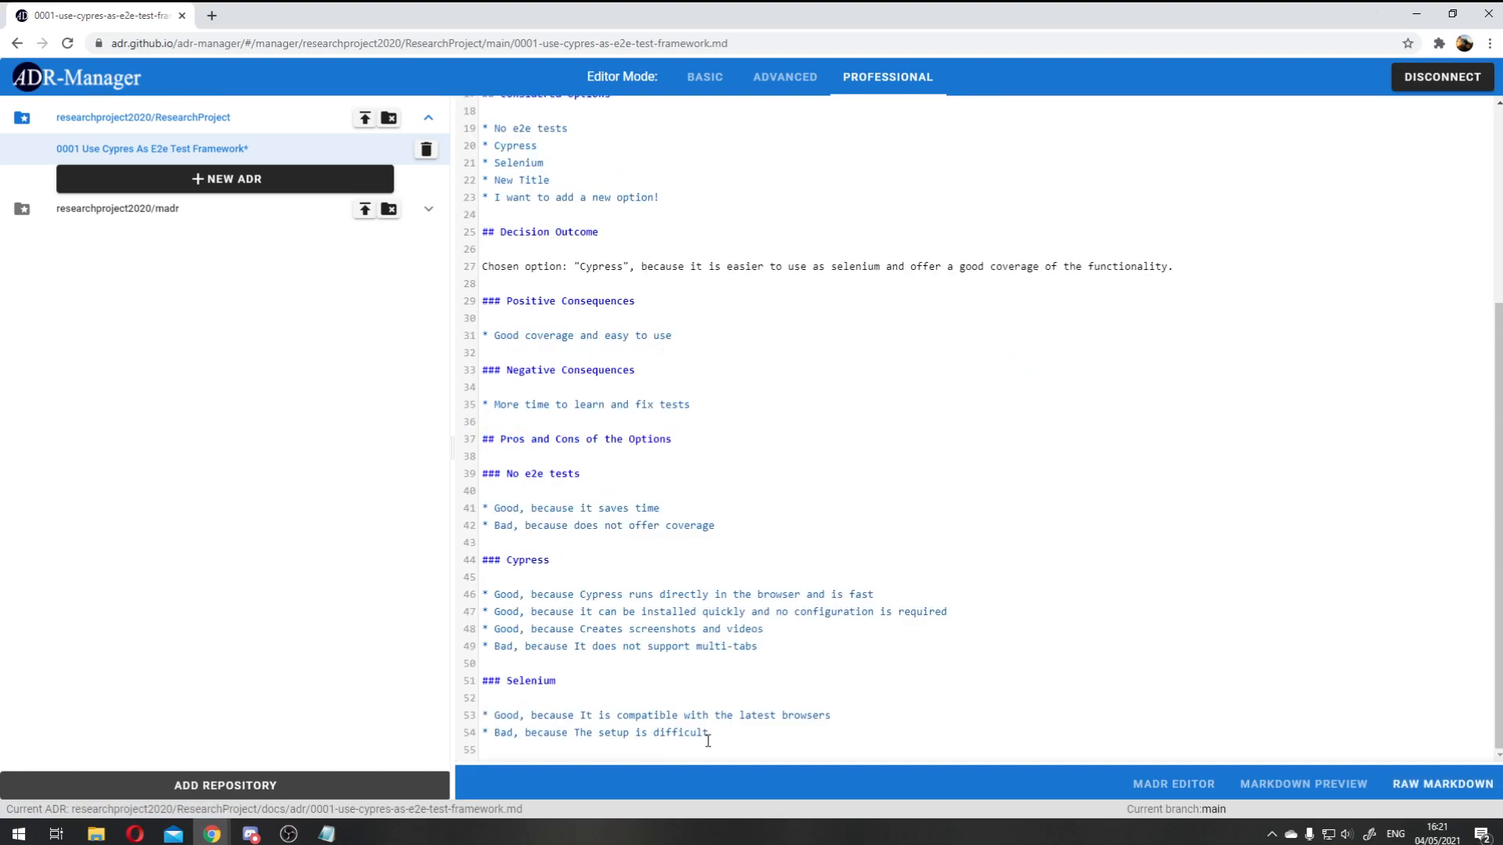
{"action": "left_click", "coordinate": [1270, 784]}
{"action": "scroll", "coordinate": [882, 453], "scroll_direction": "down", "scroll_amount": 1}
{"action": "scroll", "coordinate": [883, 458], "scroll_direction": "down", "scroll_amount": 1}
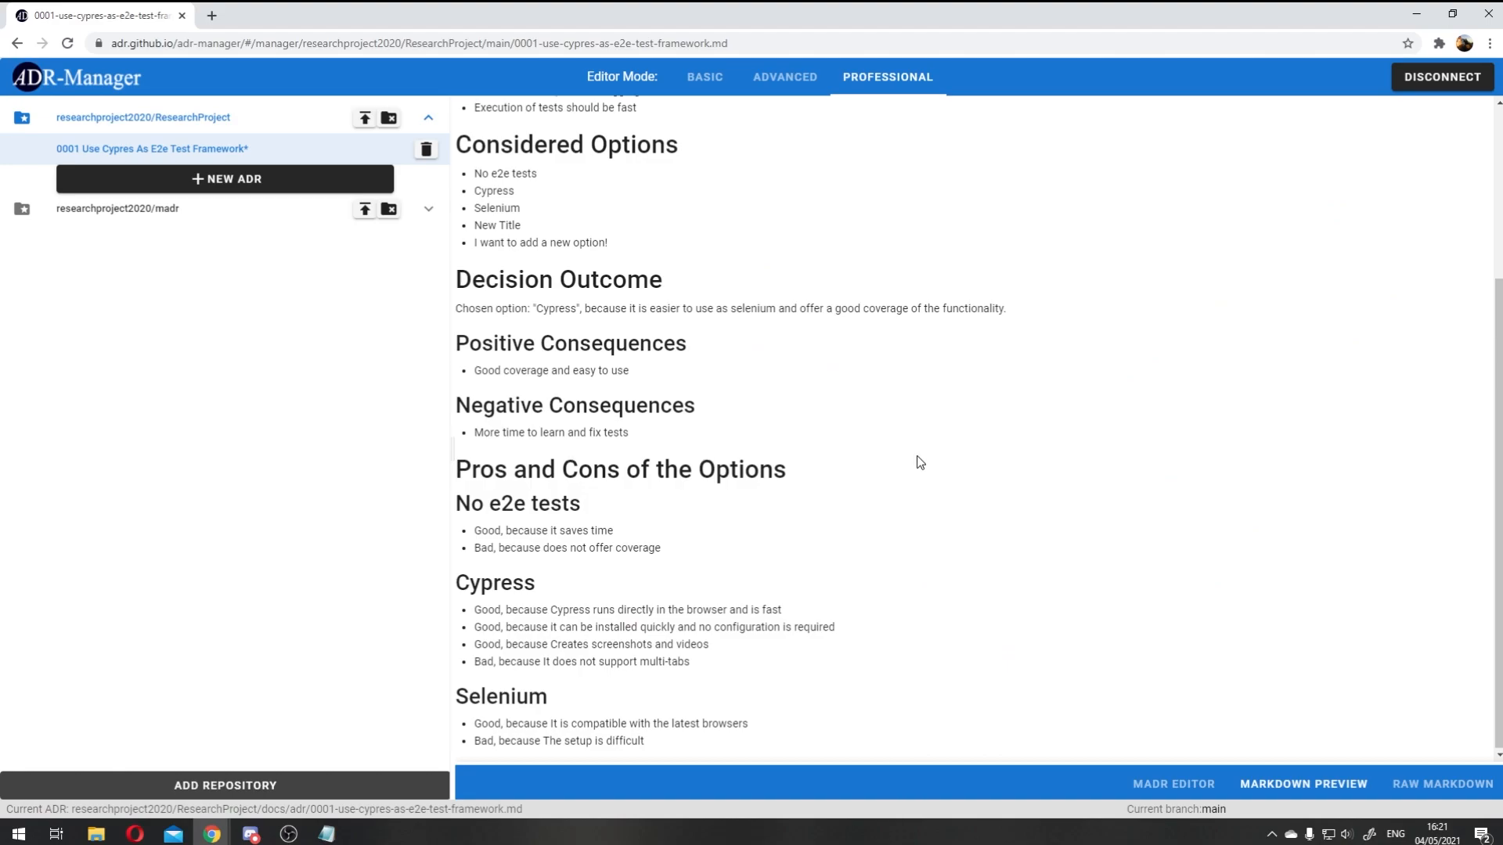
{"action": "scroll", "coordinate": [908, 458], "scroll_direction": "up", "scroll_amount": 3}
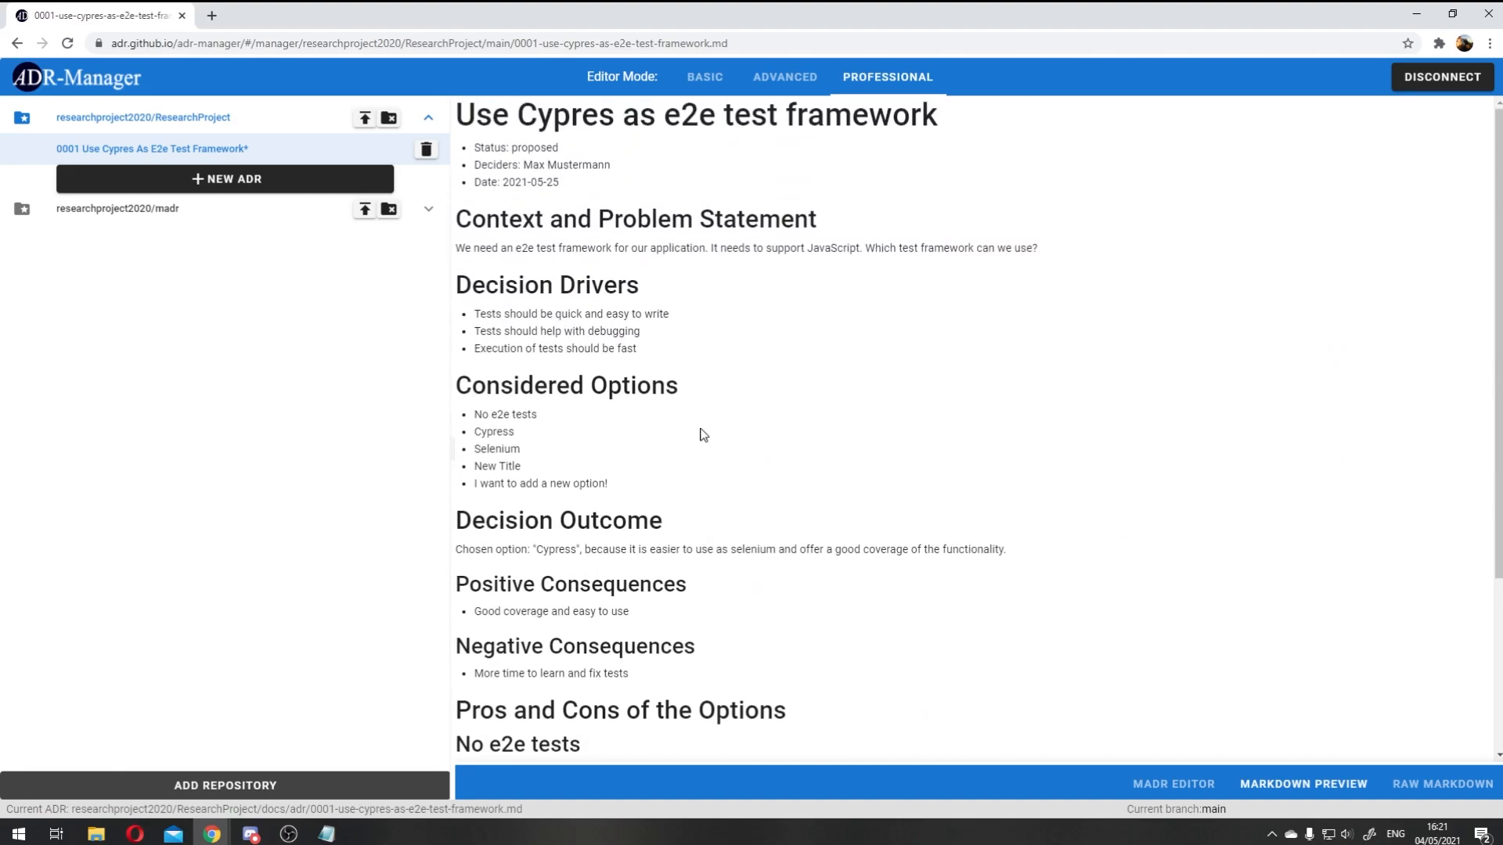
Step: Commit and push the new file 0001-use-cypres-as-e2e-test-framework.md with the message "Add new ADR for decision on using a web testing framework."
{"action": "left_click", "coordinate": [365, 119]}
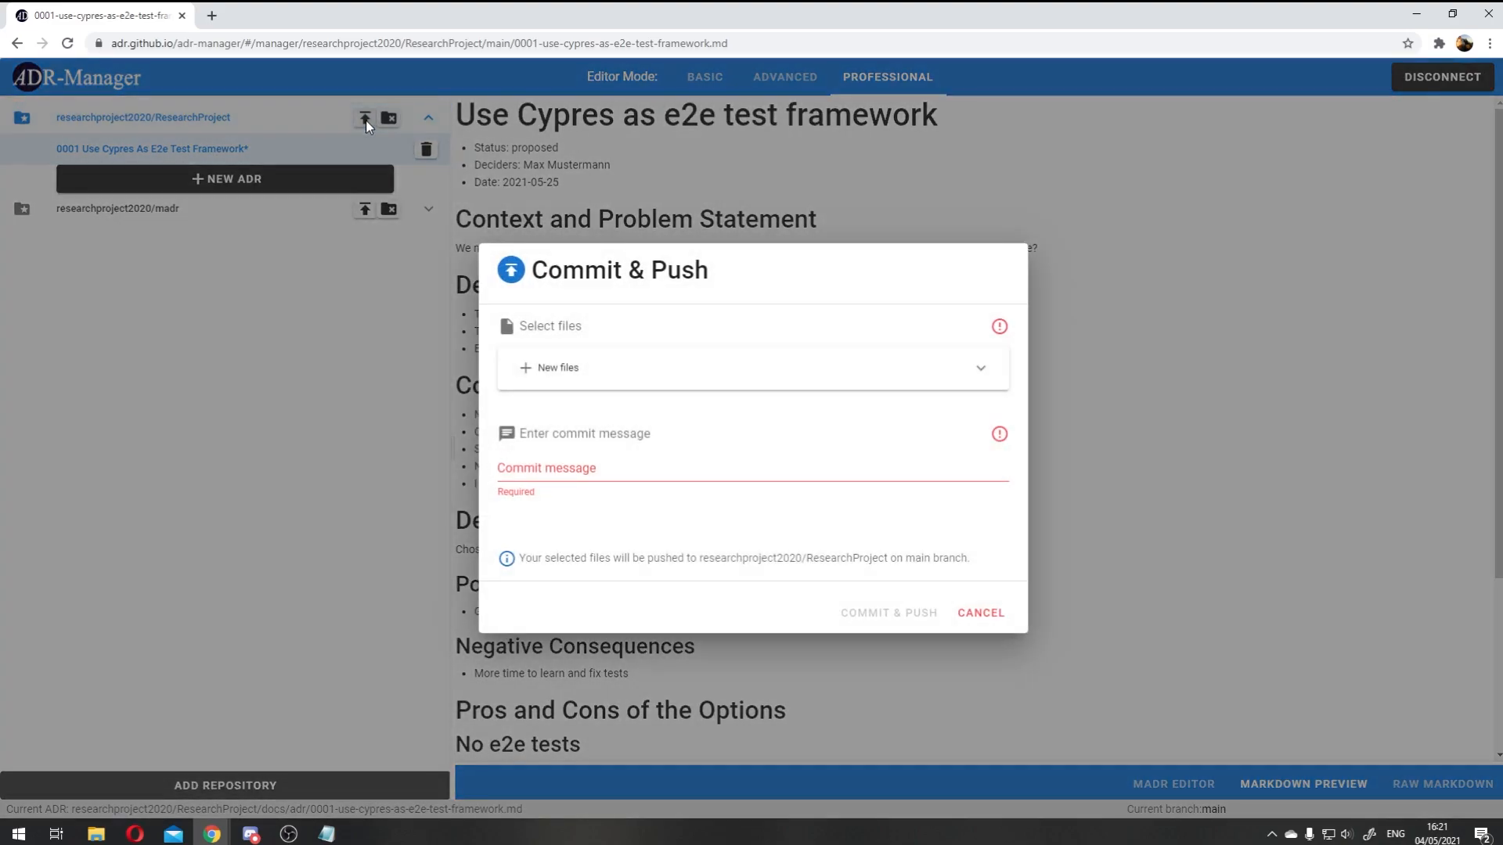
{"action": "left_click", "coordinate": [613, 367]}
{"action": "left_click", "coordinate": [526, 385]}
{"action": "left_click", "coordinate": [582, 490]}
{"action": "type", "text": "Add new ADR for decisio"}
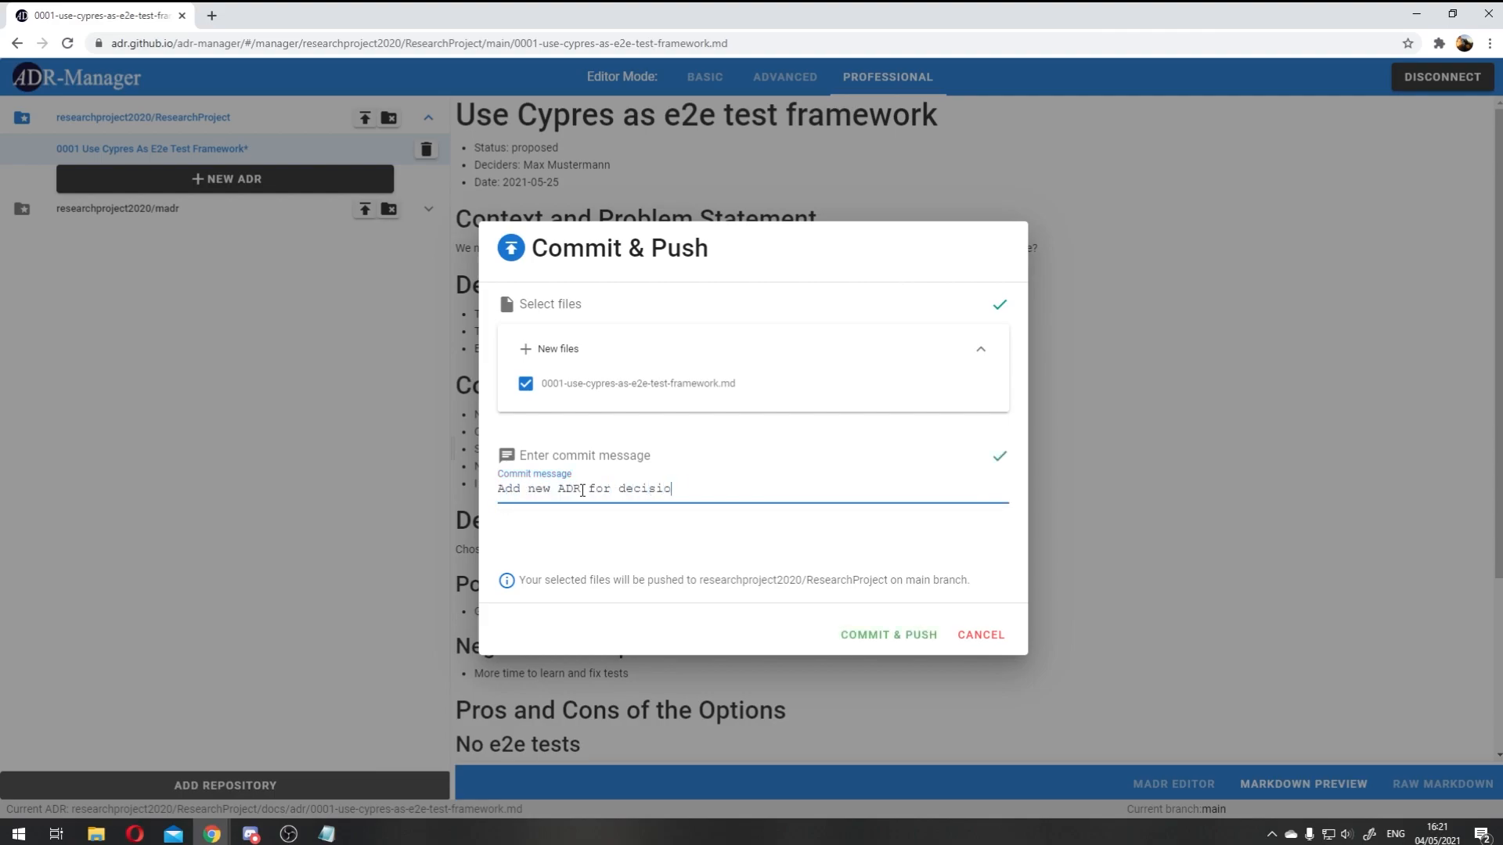
{"action": "type", "text": "n on using a web testing framework."}
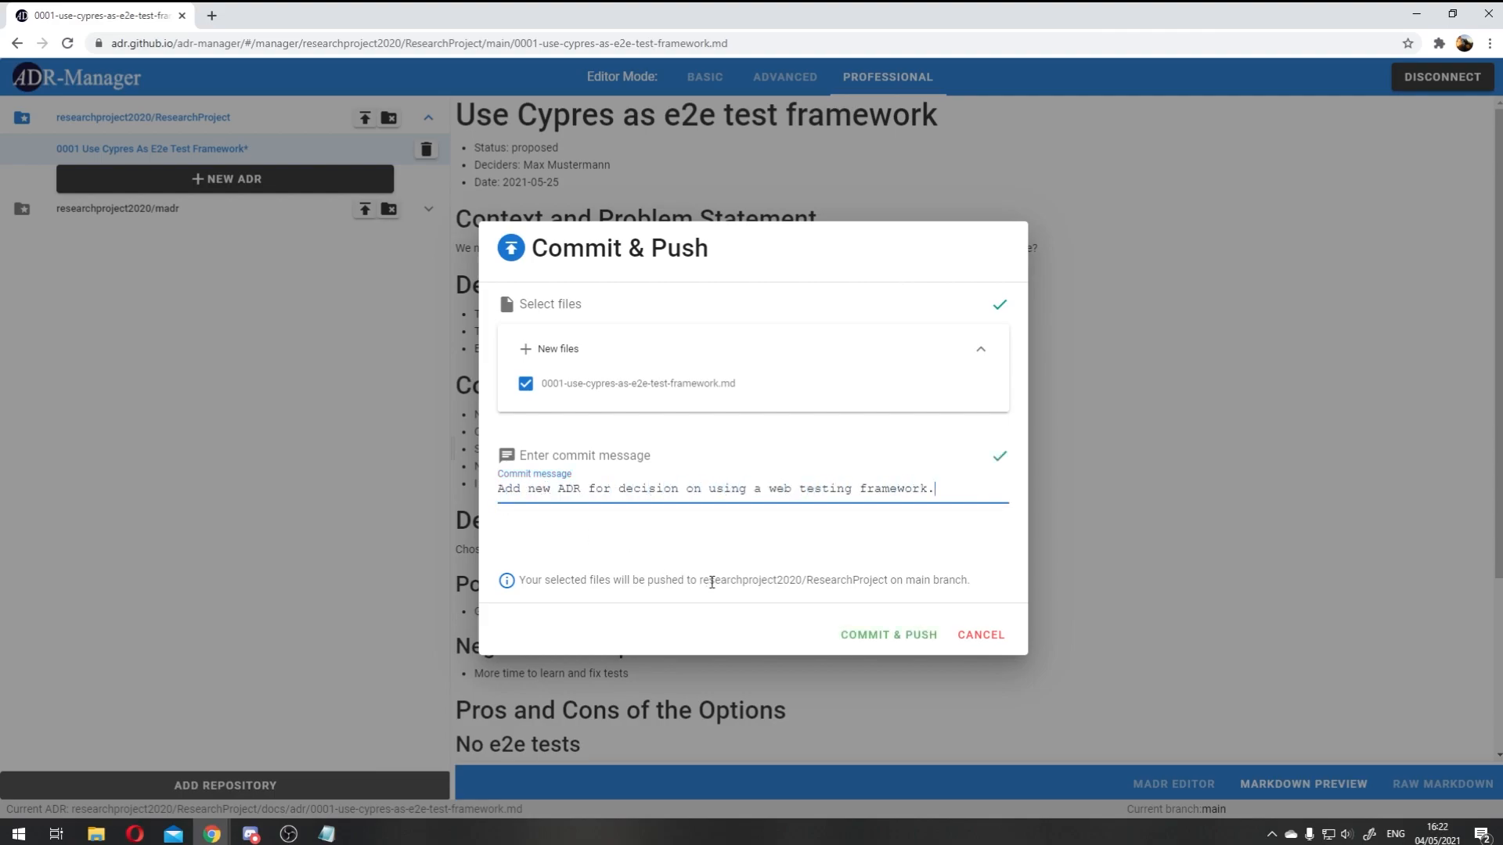
{"action": "left_click", "coordinate": [913, 635]}
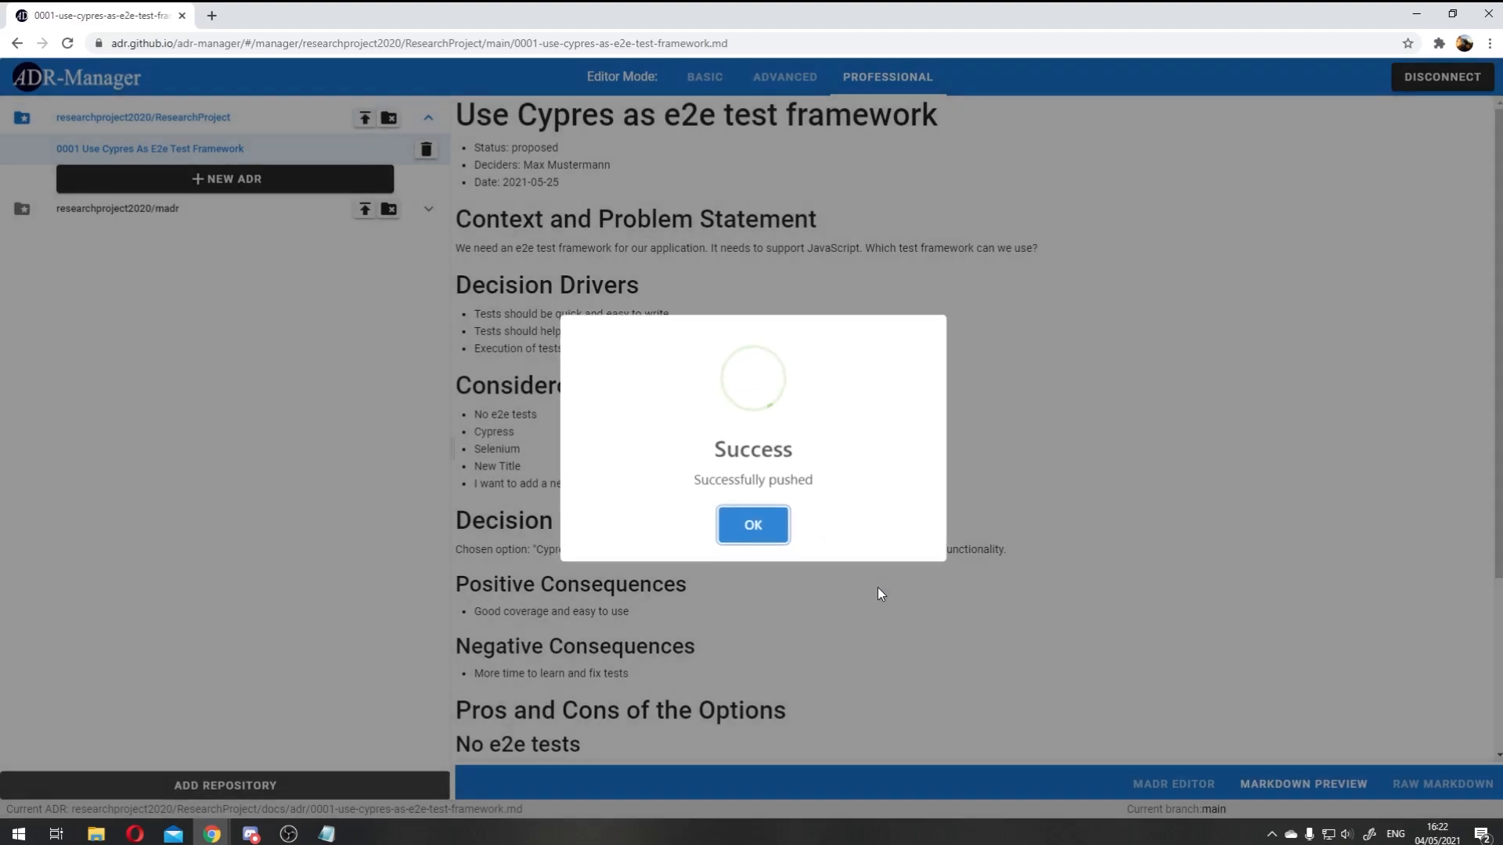
{"action": "left_click", "coordinate": [751, 530]}
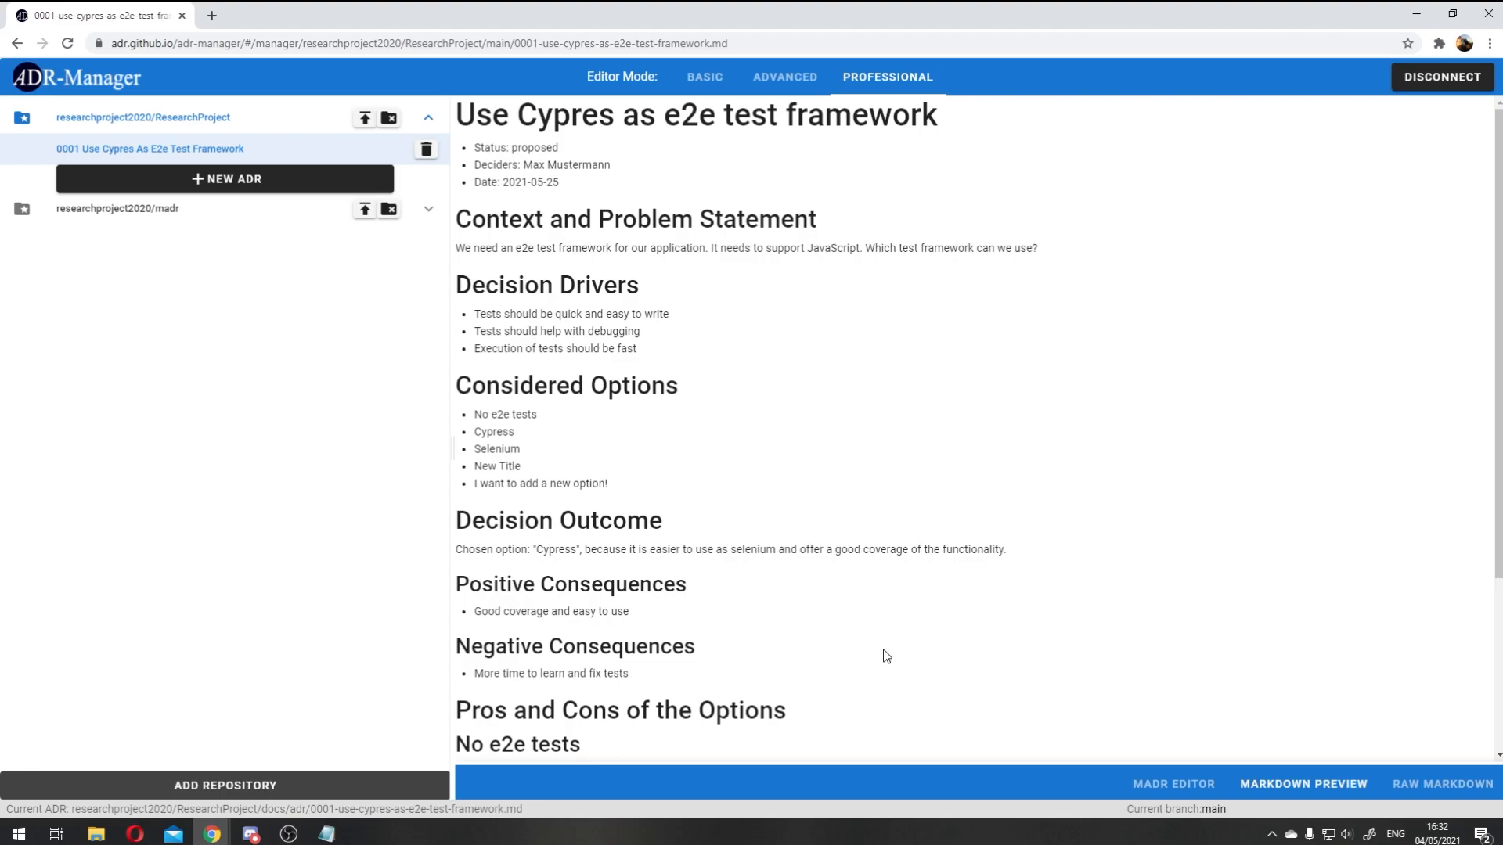
Step: Switch the ResearchProject repository to the beta branch and confirm the change
{"action": "left_click", "coordinate": [1217, 810]}
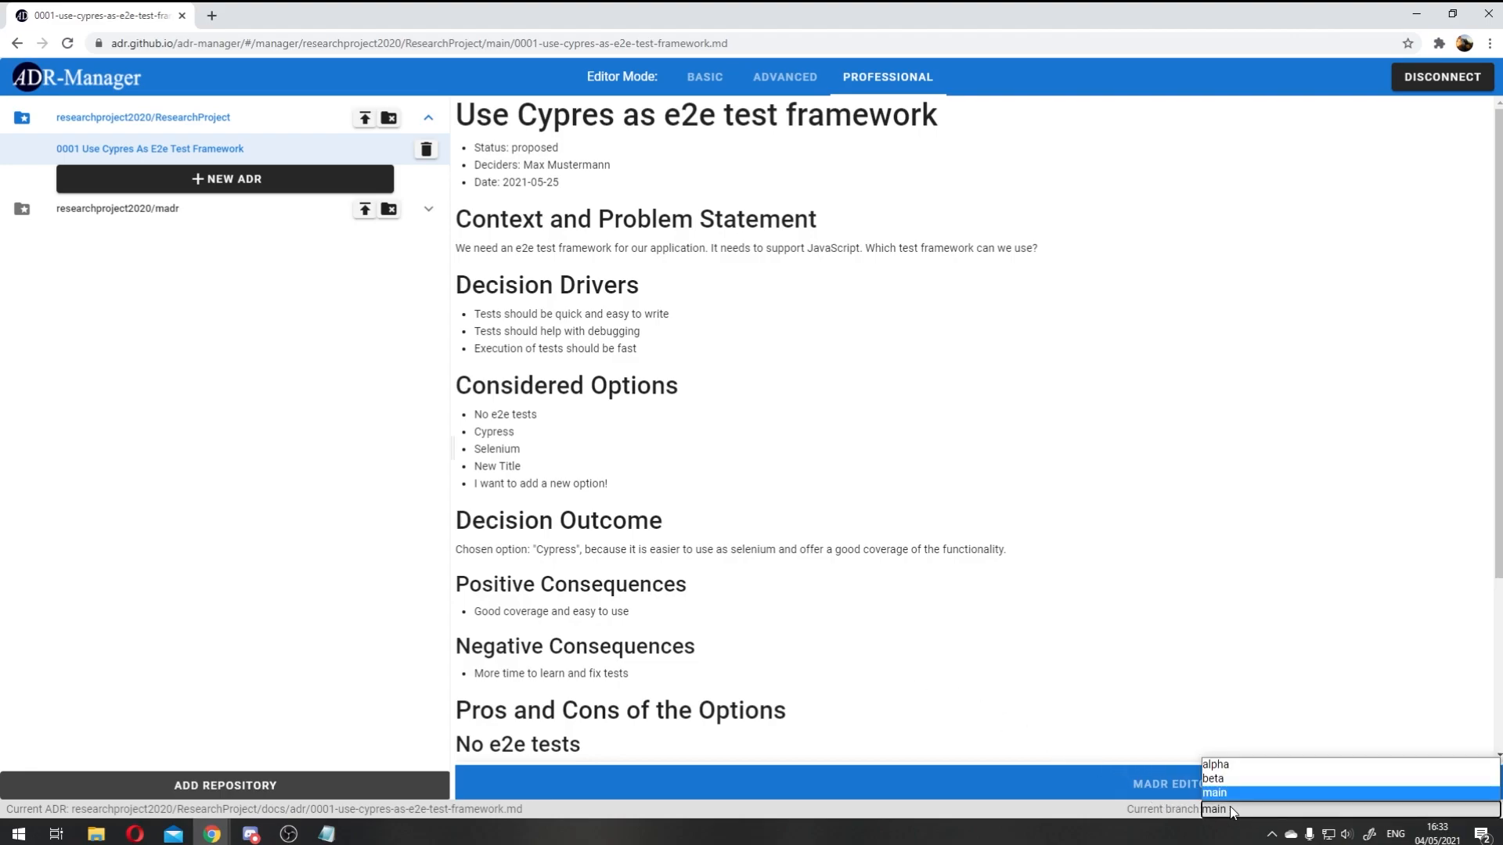
{"action": "left_click", "coordinate": [1224, 780]}
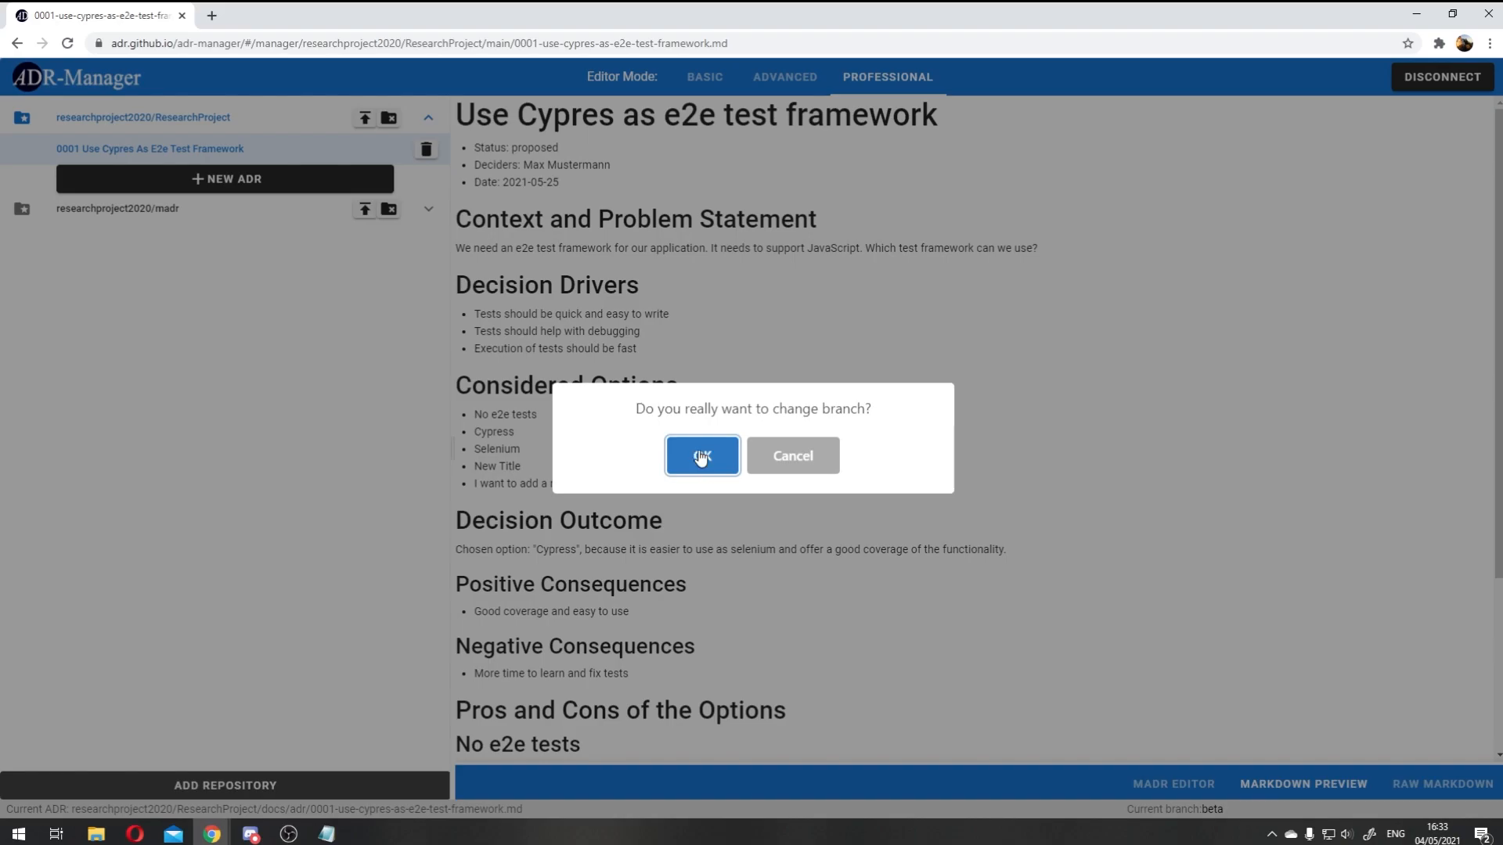
{"action": "left_click", "coordinate": [699, 455]}
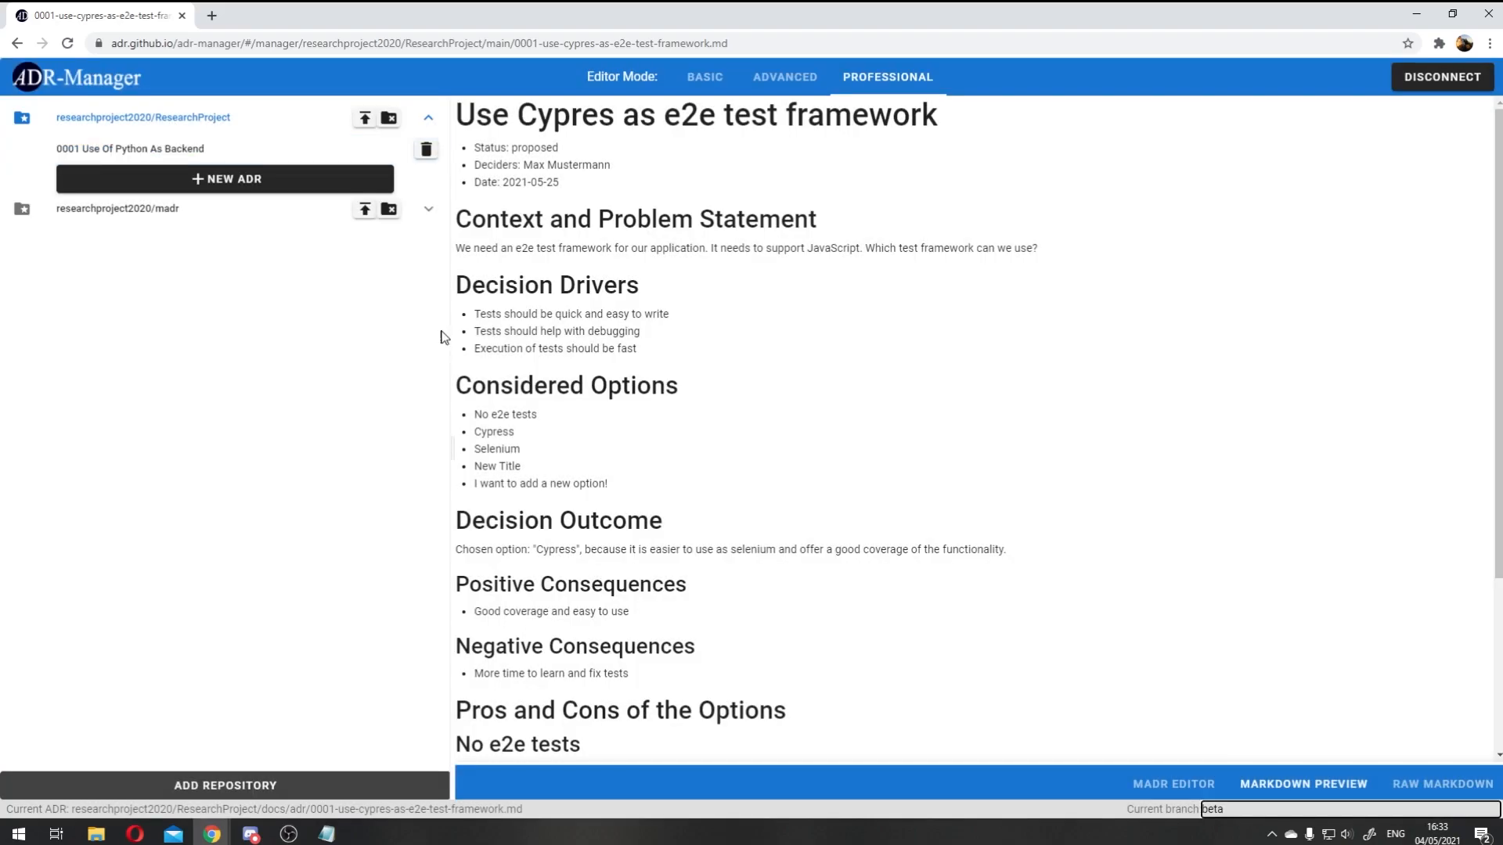
Step: Open the ADR "0001 Use Of Python As Backend" on the beta branch and delete it
{"action": "left_click", "coordinate": [229, 149]}
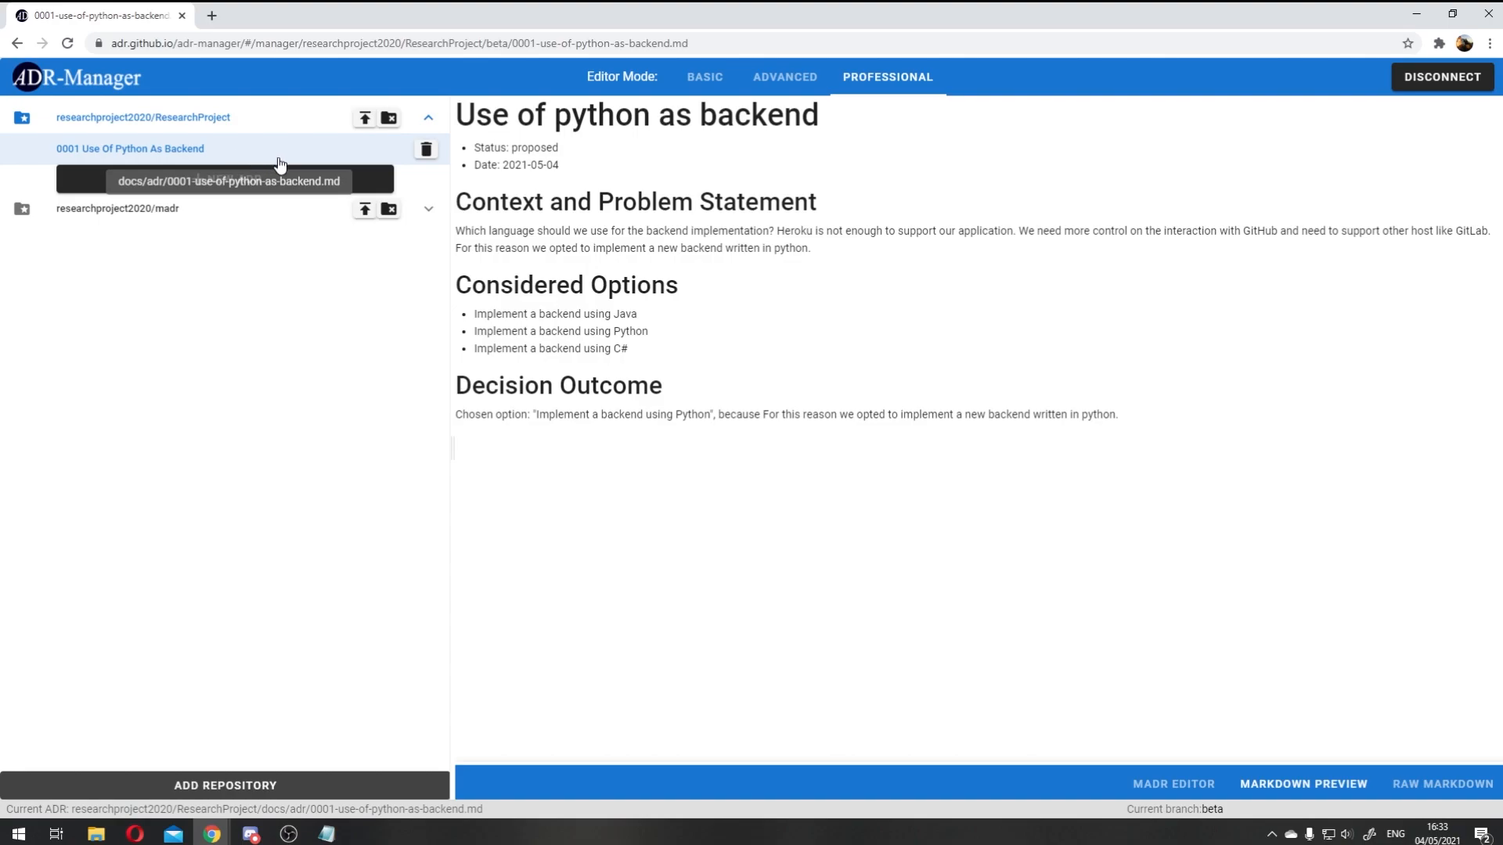
{"action": "left_click", "coordinate": [427, 150]}
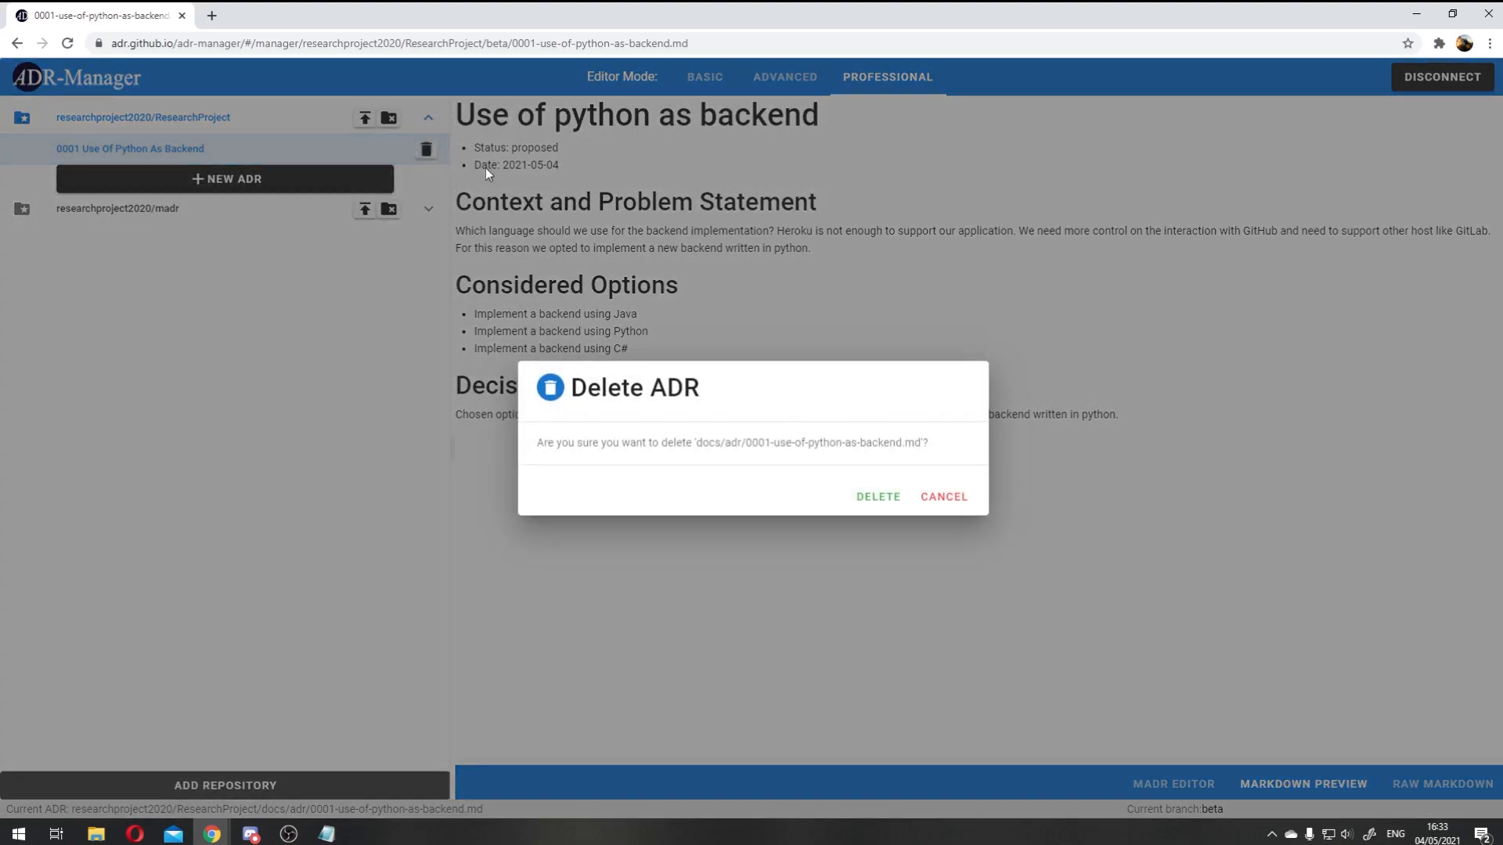
{"action": "left_click", "coordinate": [880, 497]}
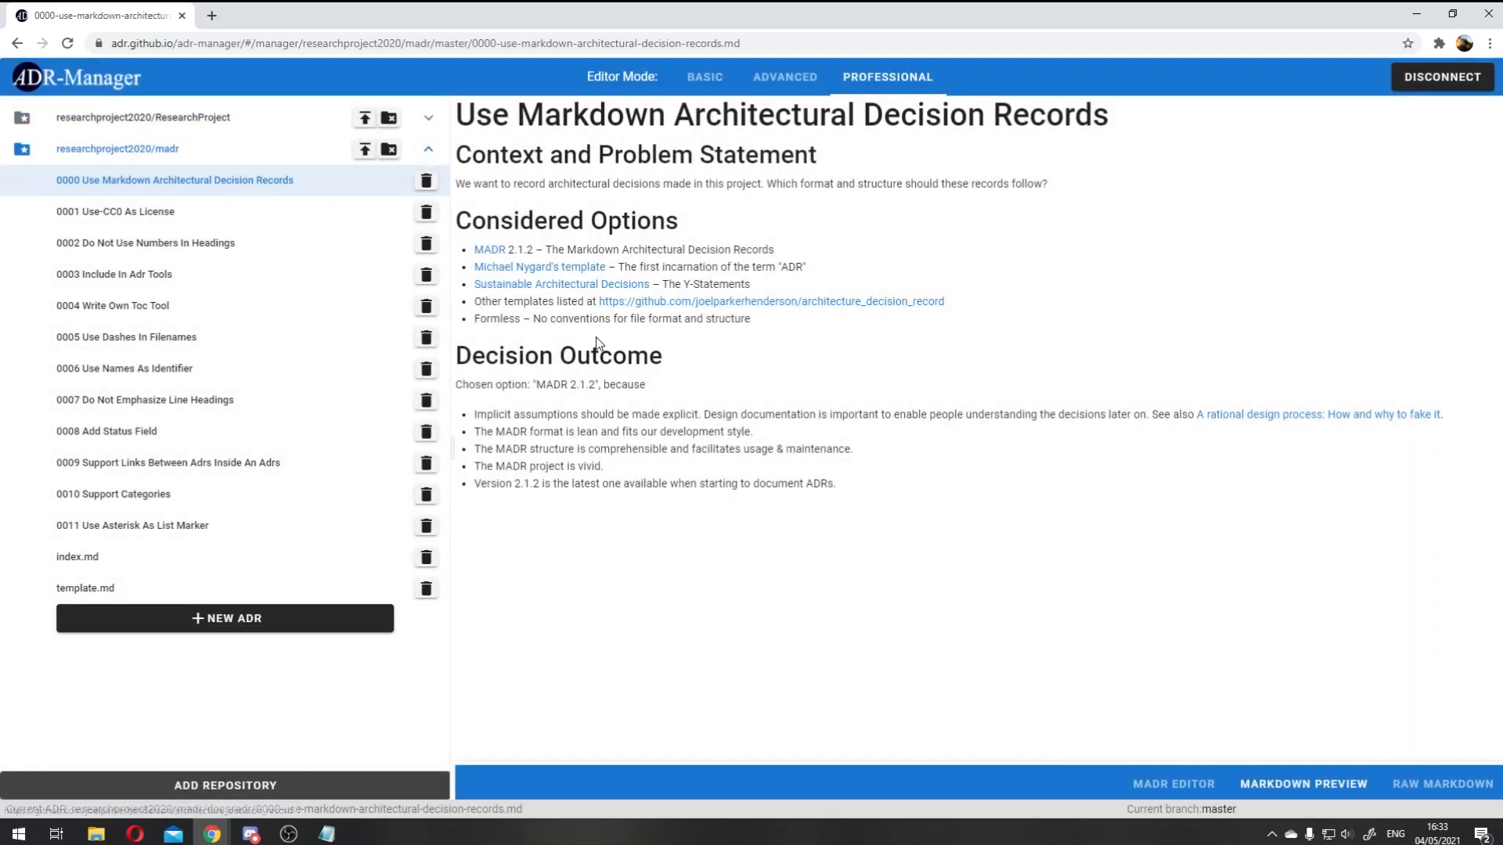
Step: Commit and push the deletion of 0001-use-of-python-as-backend.md in ResearchProject with the message "Deleted adr on beta branch."
{"action": "left_click", "coordinate": [428, 117]}
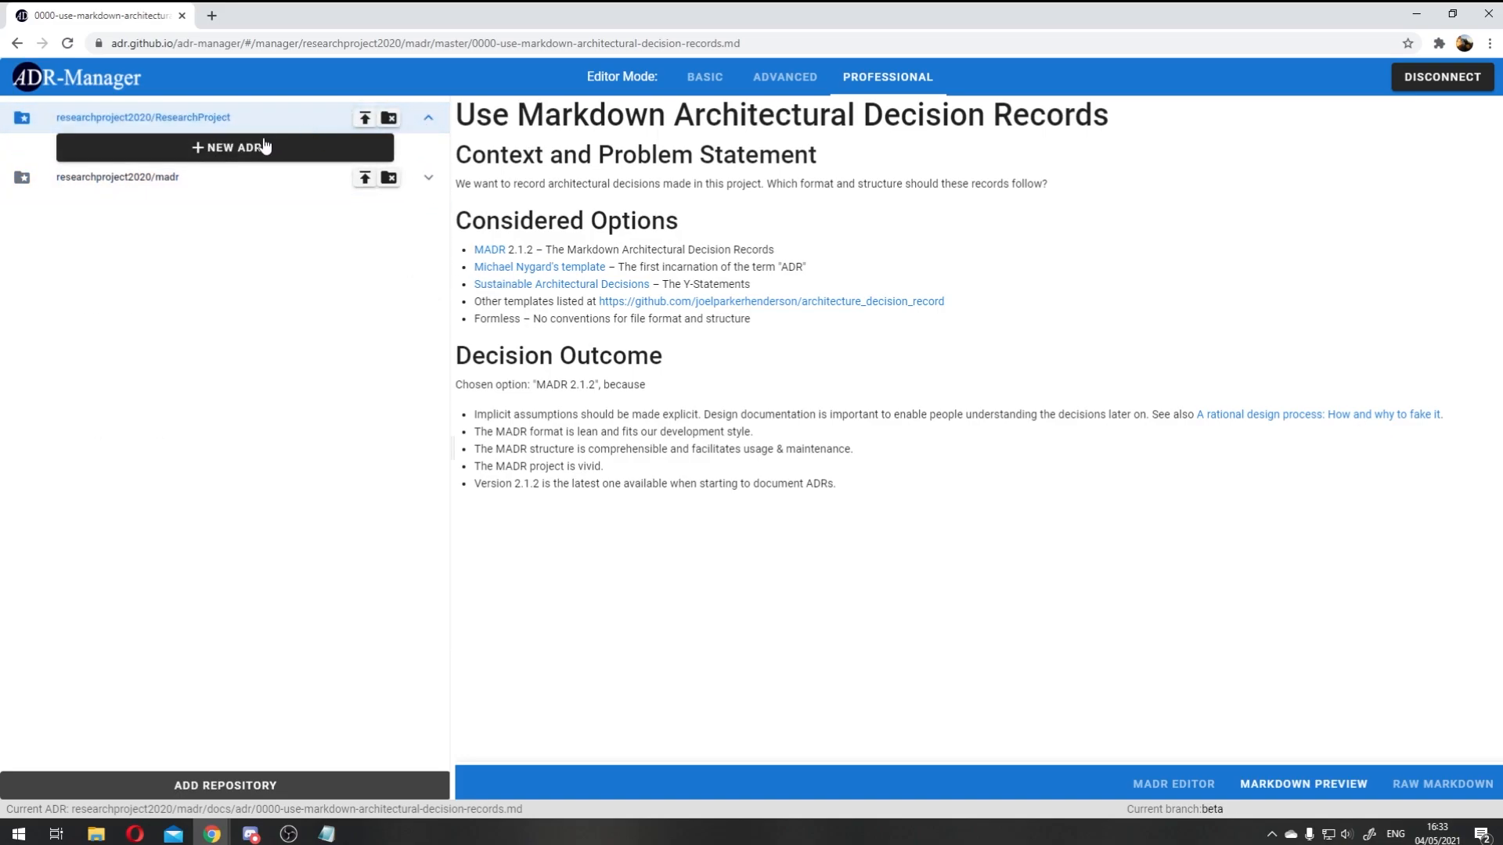
{"action": "left_click", "coordinate": [364, 118]}
{"action": "left_click", "coordinate": [743, 374]}
{"action": "left_click", "coordinate": [525, 383]}
{"action": "left_click", "coordinate": [581, 495]}
{"action": "type", "text": "Deleted adr on beta branch."}
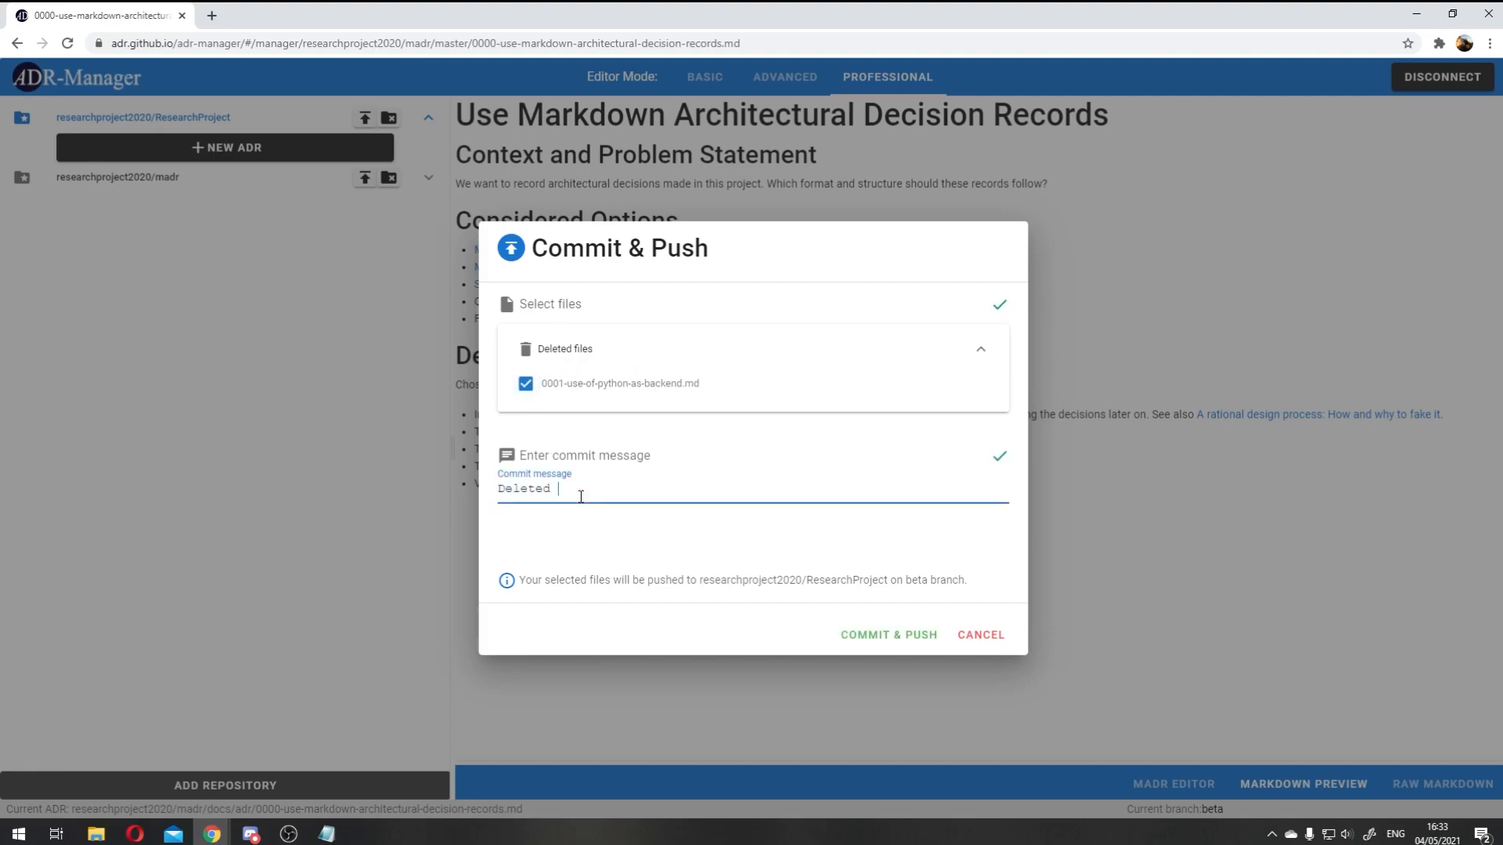
{"action": "left_click", "coordinate": [881, 638]}
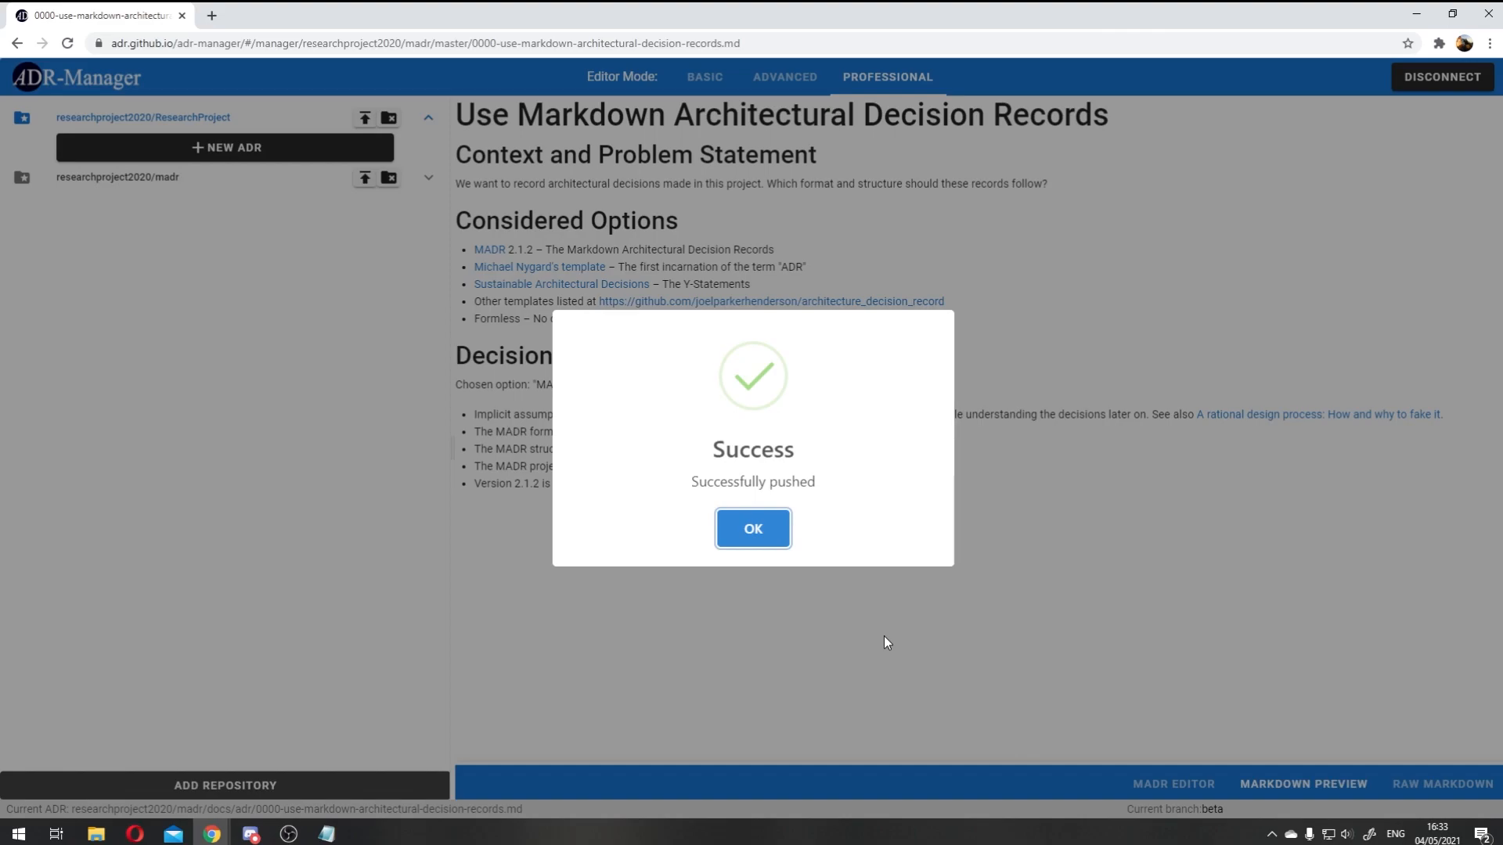
{"action": "left_click", "coordinate": [758, 527]}
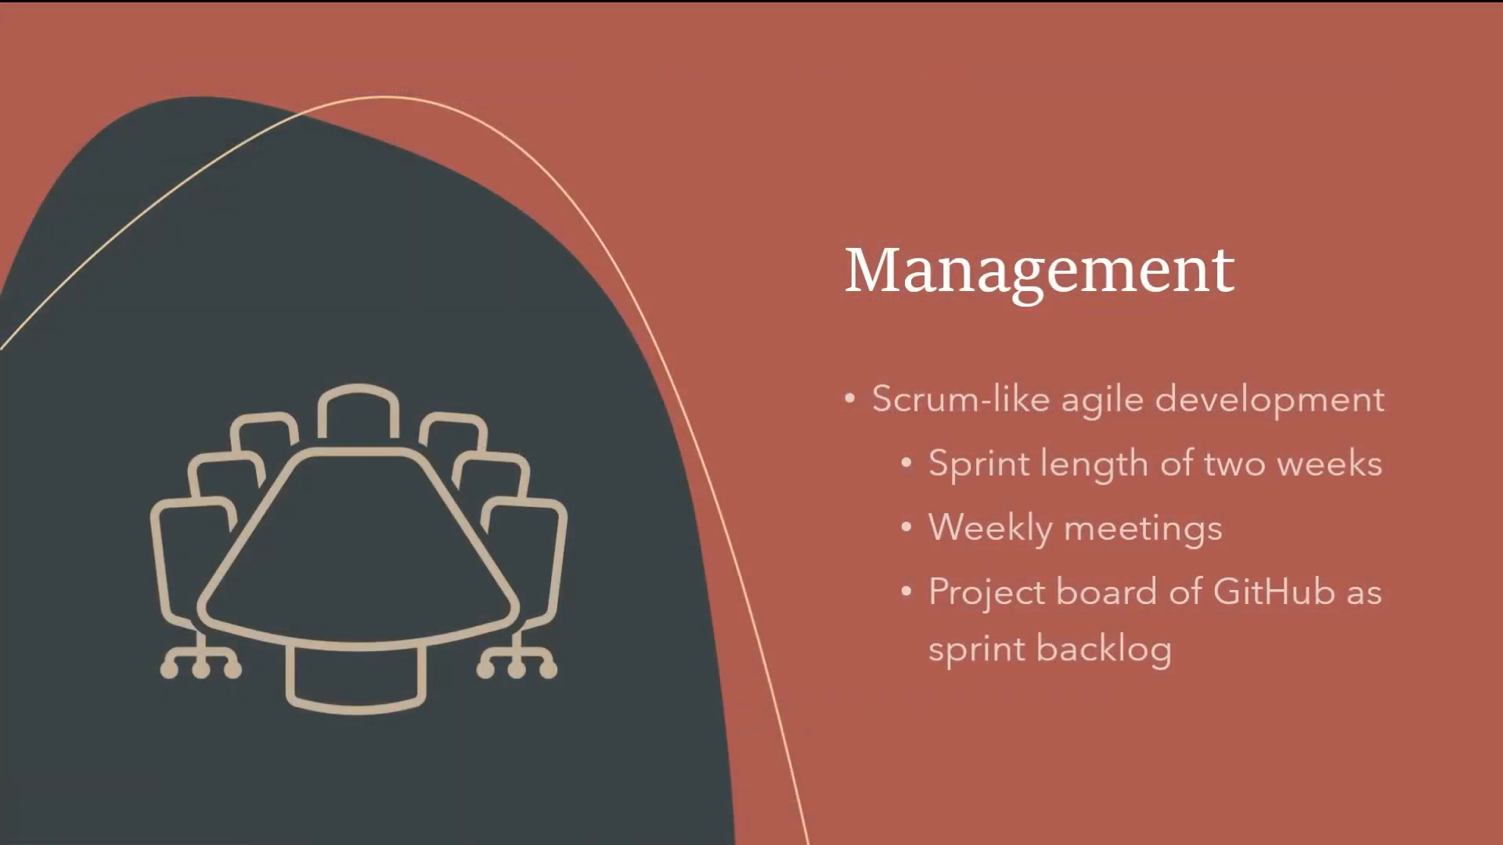